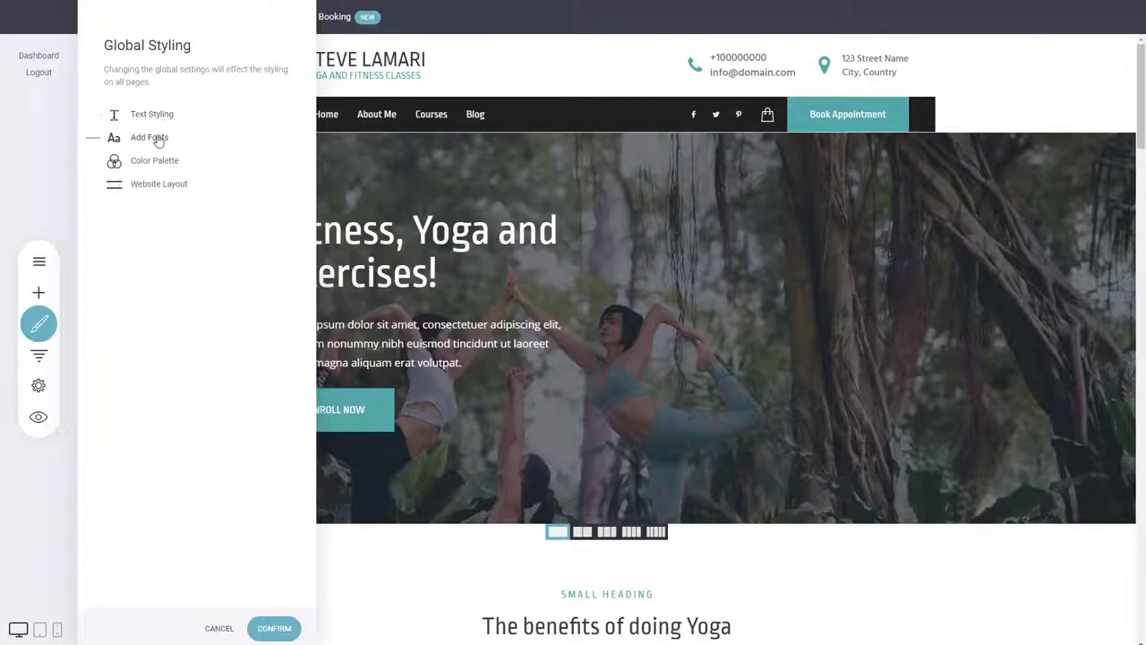
# - Add the Oswald regular font from the Google Fonts list to the website's fonts
pyautogui.click(157, 139)
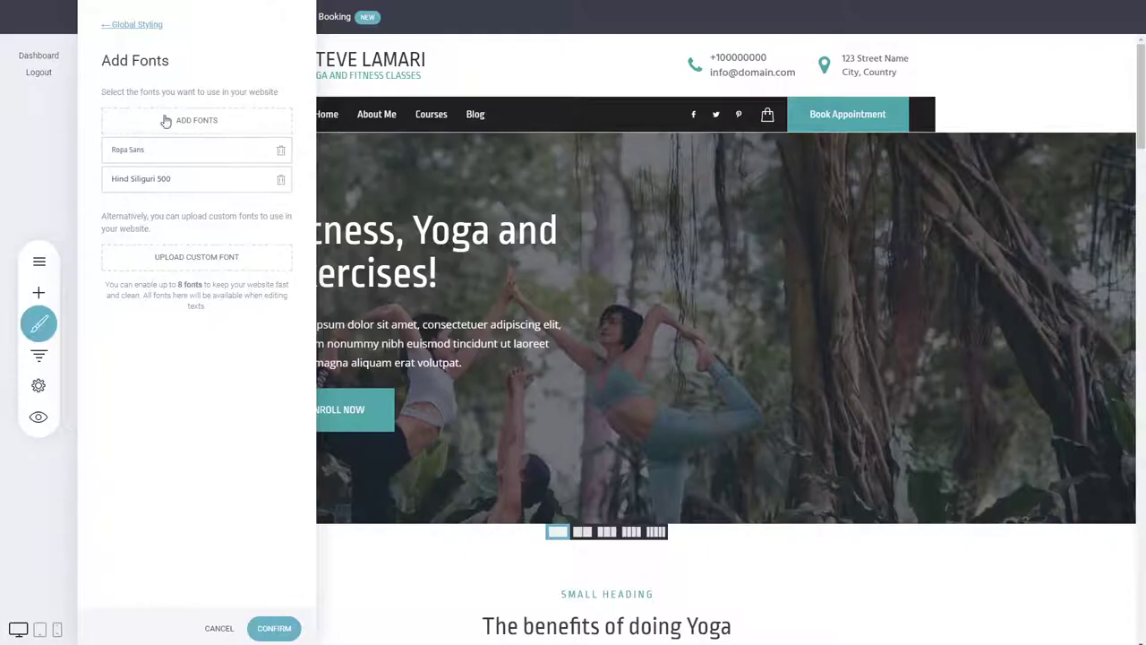
pyautogui.click(215, 126)
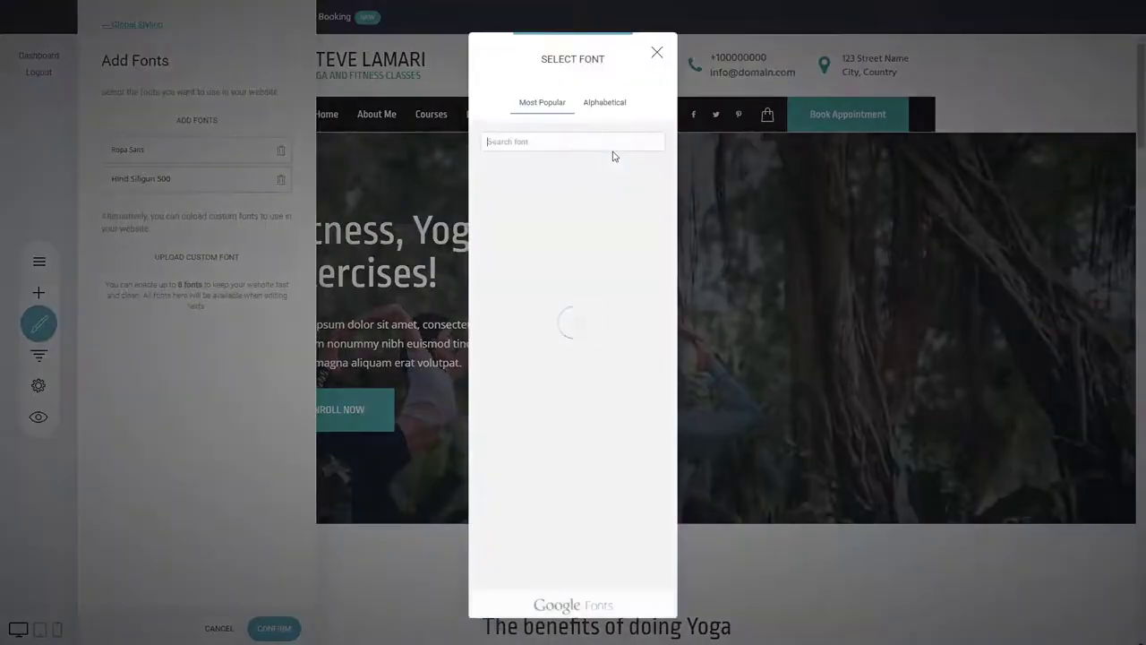
pyautogui.moveTo(671, 171)
pyautogui.mouseDown()
pyautogui.moveTo(672, 248)
pyautogui.moveTo(674, 170)
pyautogui.mouseUp()
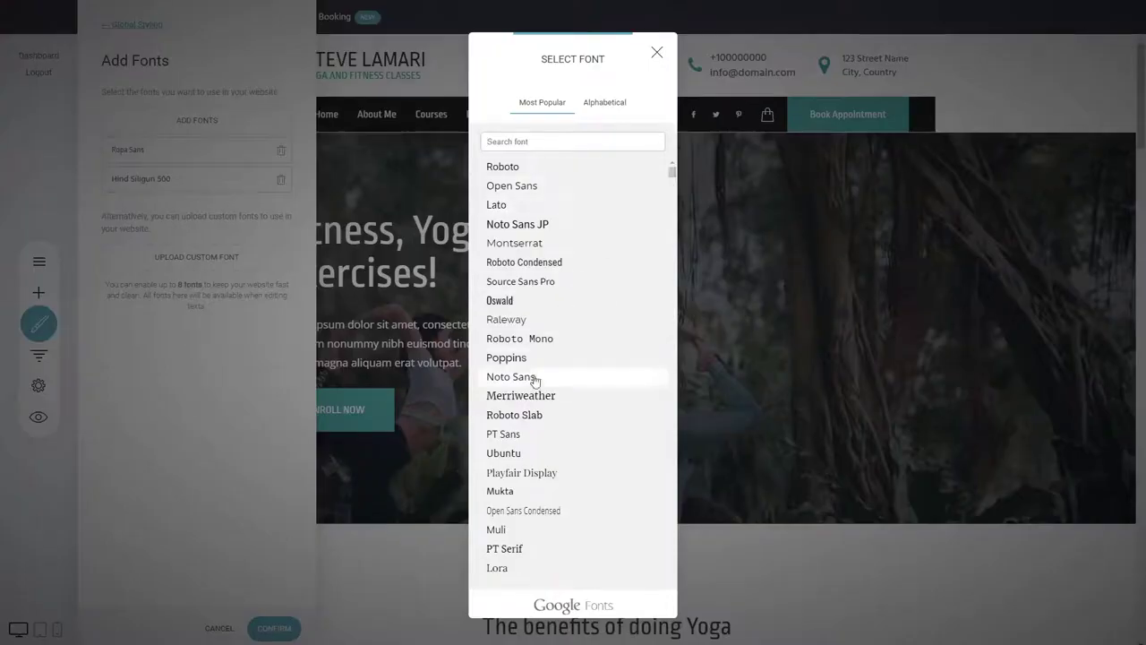
pyautogui.click(541, 302)
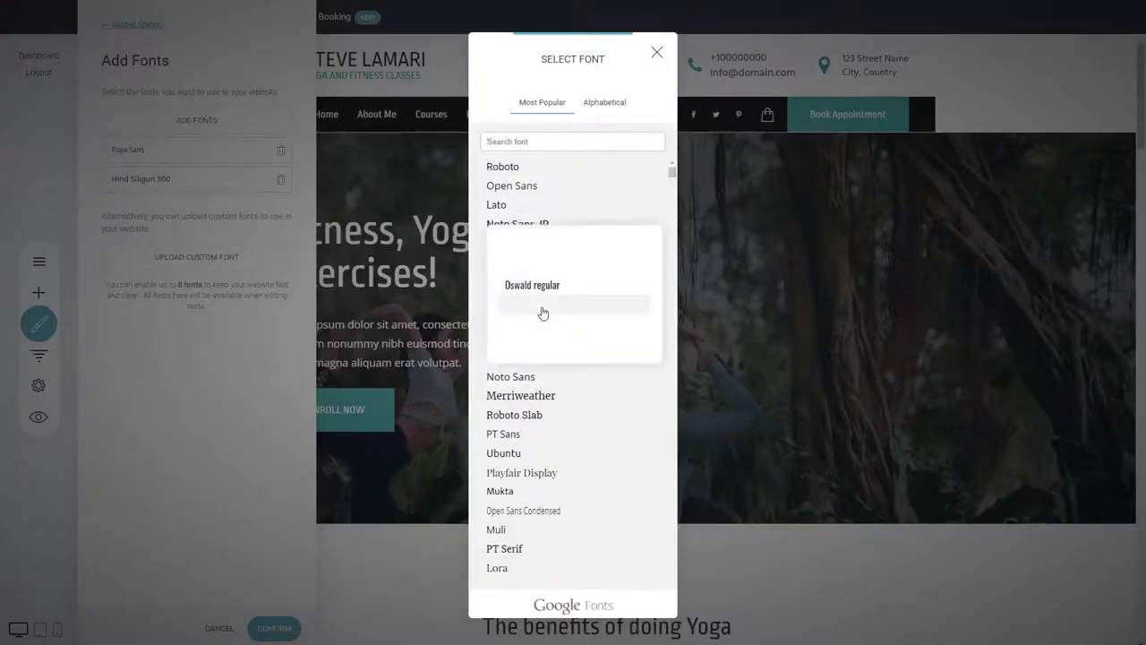
pyautogui.click(544, 288)
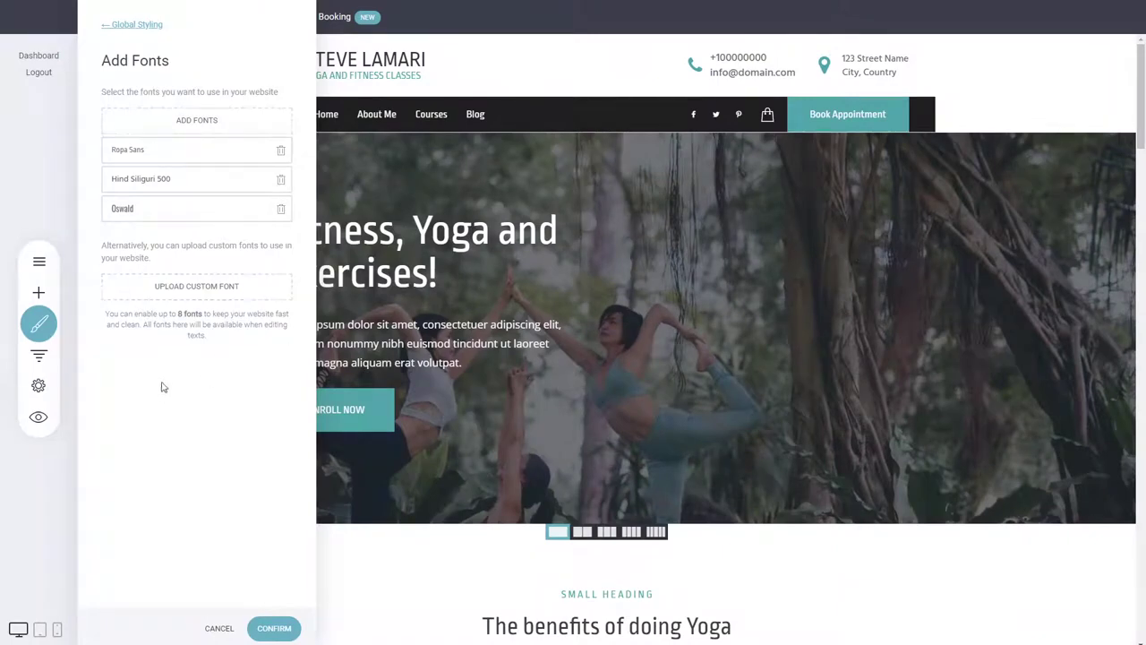
# - View the custom font upload form, dismiss it without adding a font, and confirm the website's font list
pyautogui.click(193, 297)
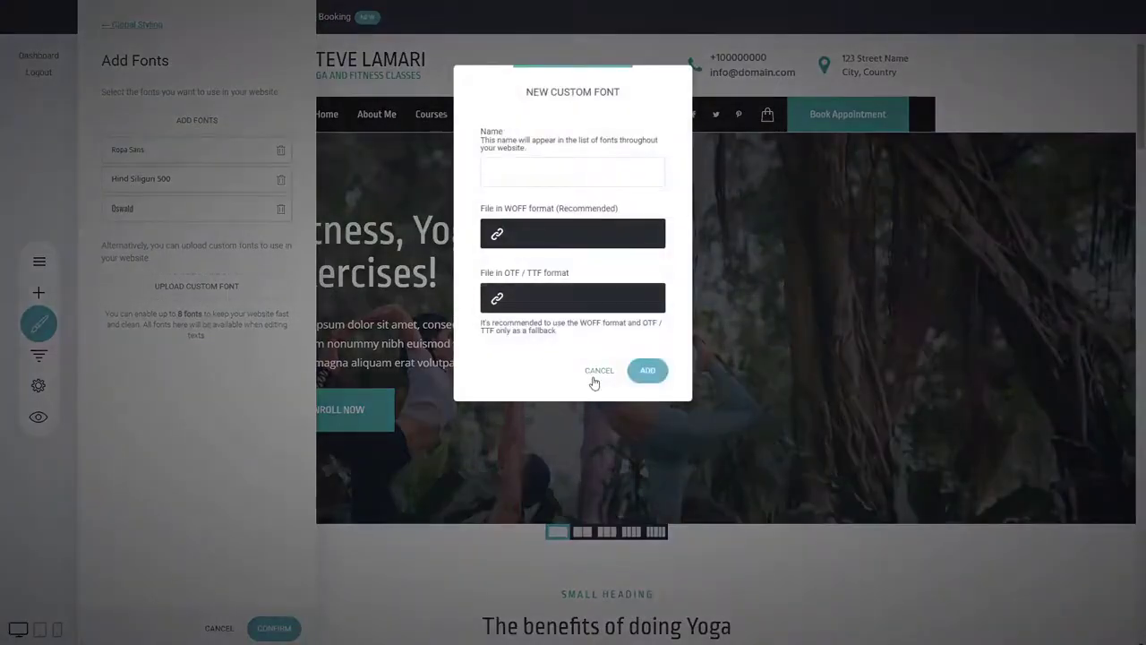
pyautogui.click(597, 372)
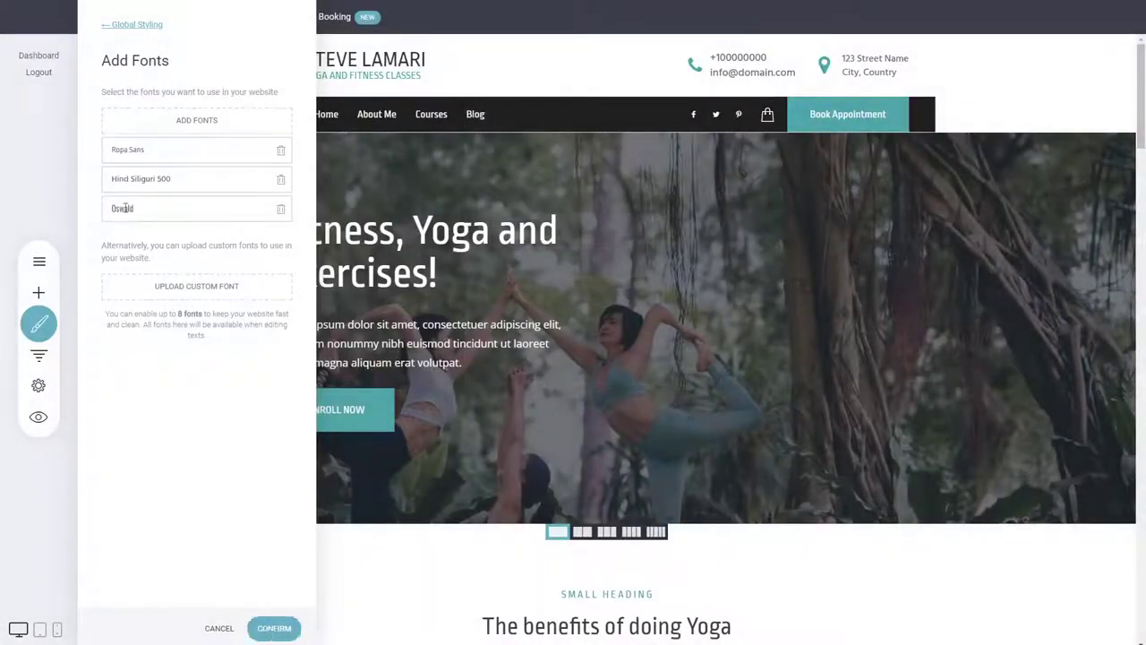
pyautogui.click(280, 632)
# - Apply the Oswald font directly to the hero heading "Fitness, Yoga and Exercises!"
pyautogui.tripleClick(372, 251)
pyautogui.click(369, 191)
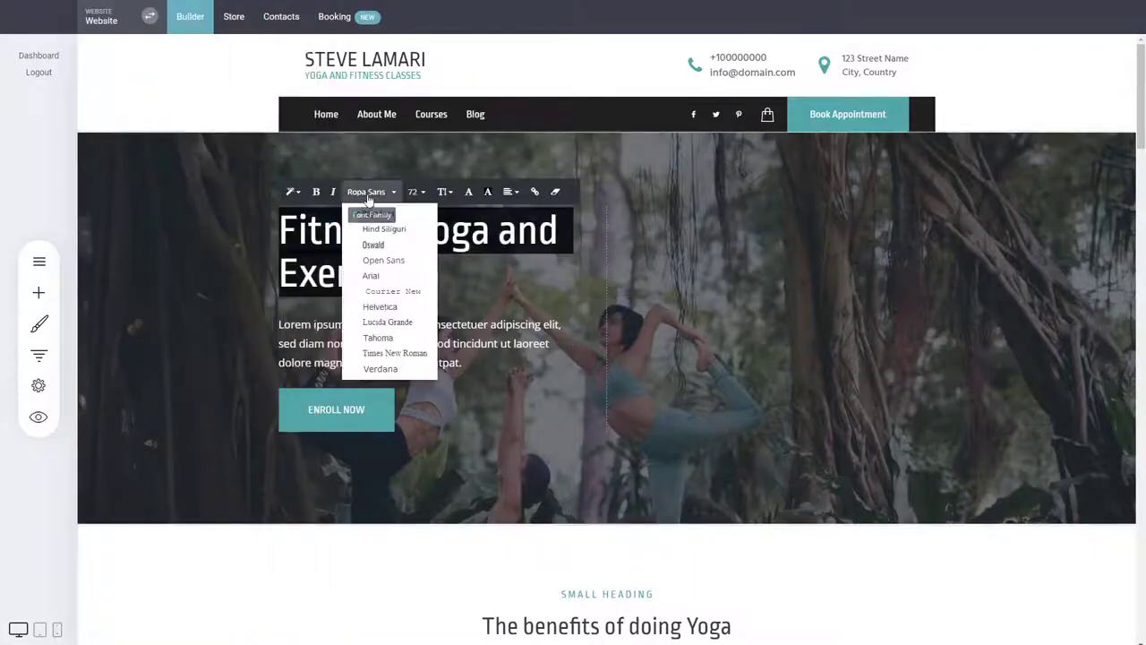
pyautogui.click(384, 244)
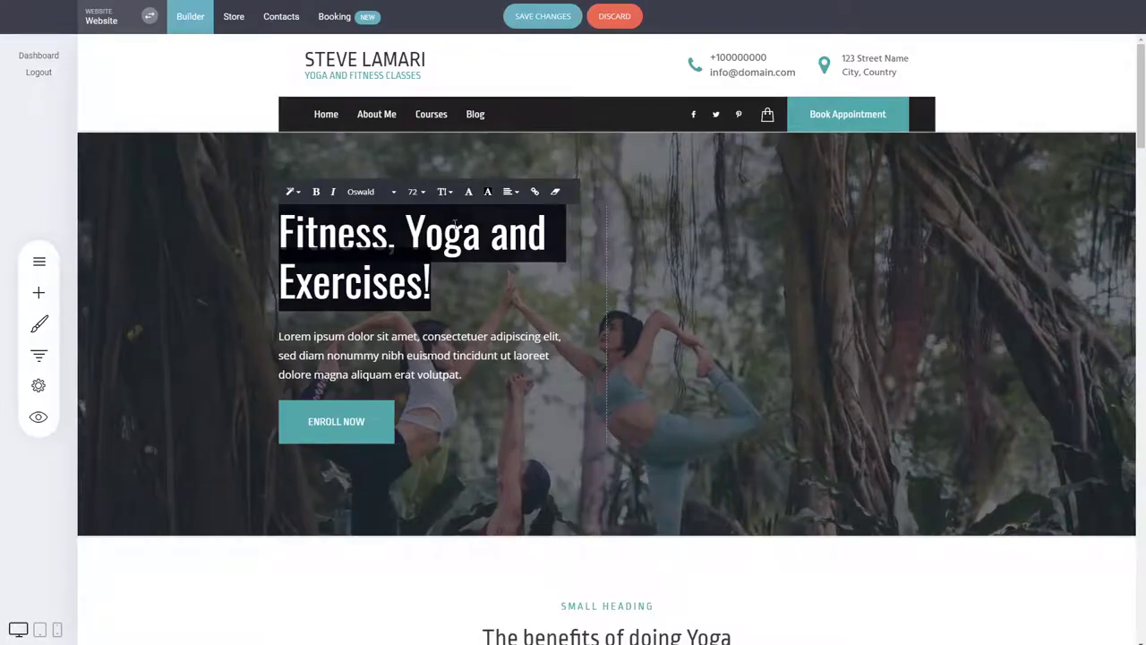
# - Clear the hero heading's formatting, colour its text white, and save the page
pyautogui.click(555, 190)
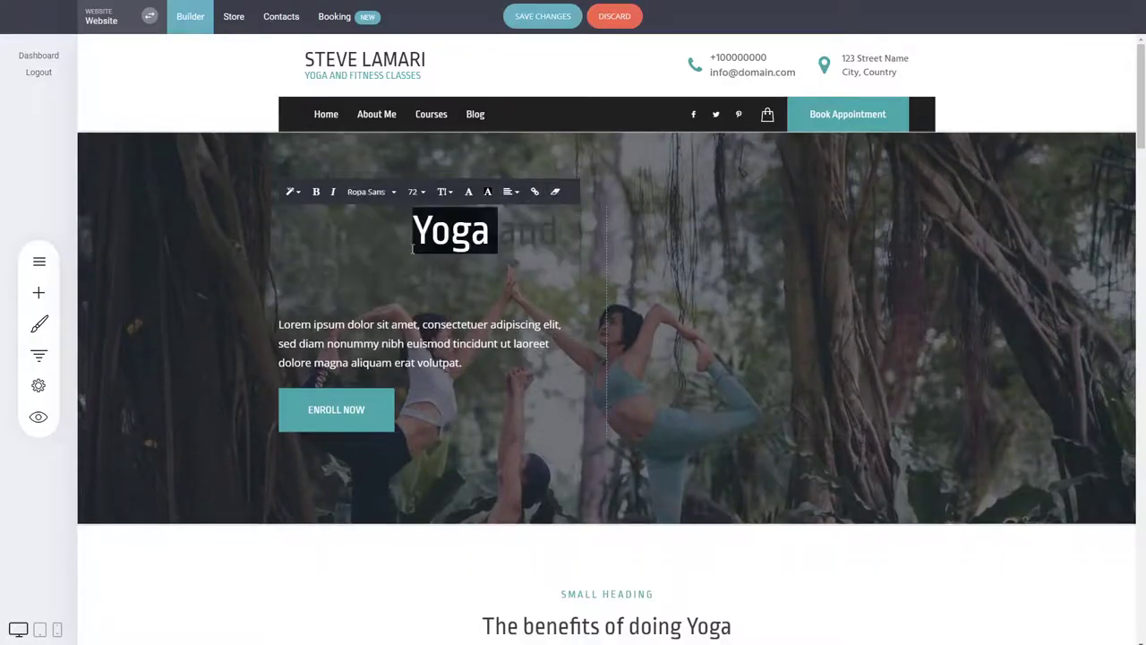
pyautogui.click(471, 192)
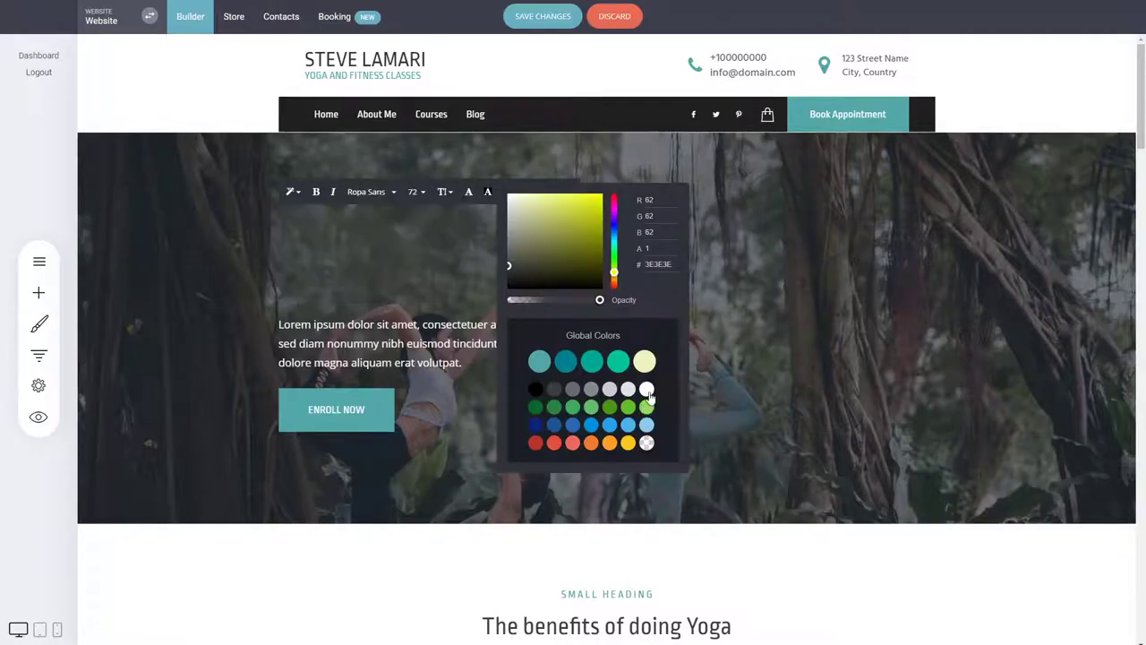
pyautogui.click(646, 388)
pyautogui.hotkey('ctrl', 's')
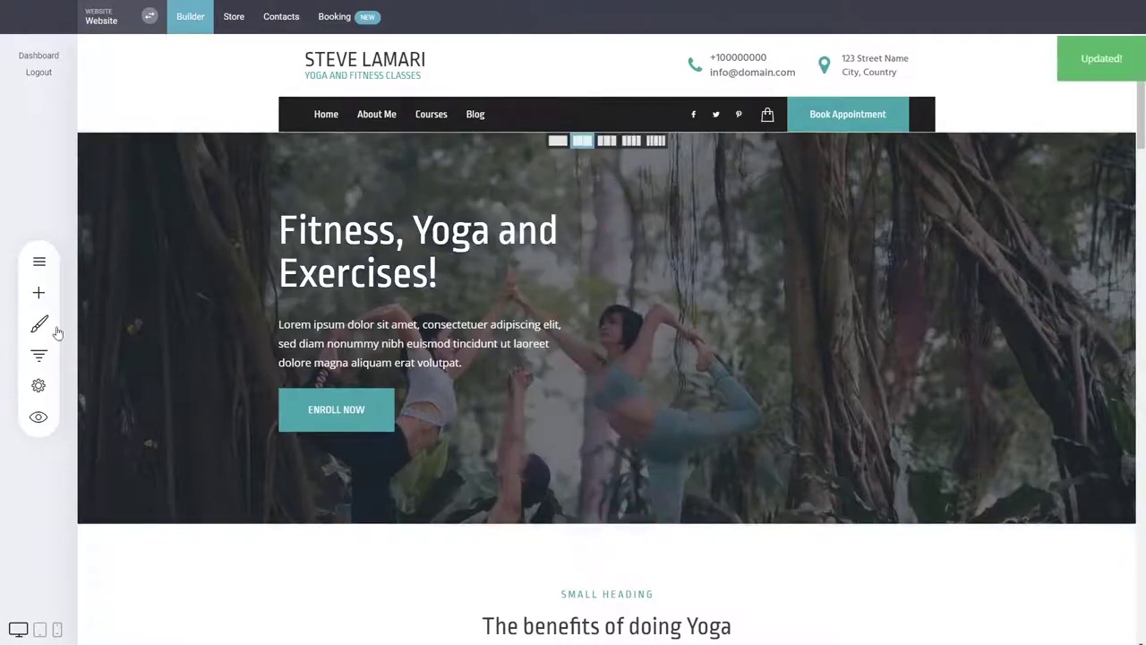
# - Set the Heading 1 font to Oswald in the global text styling
pyautogui.click(39, 324)
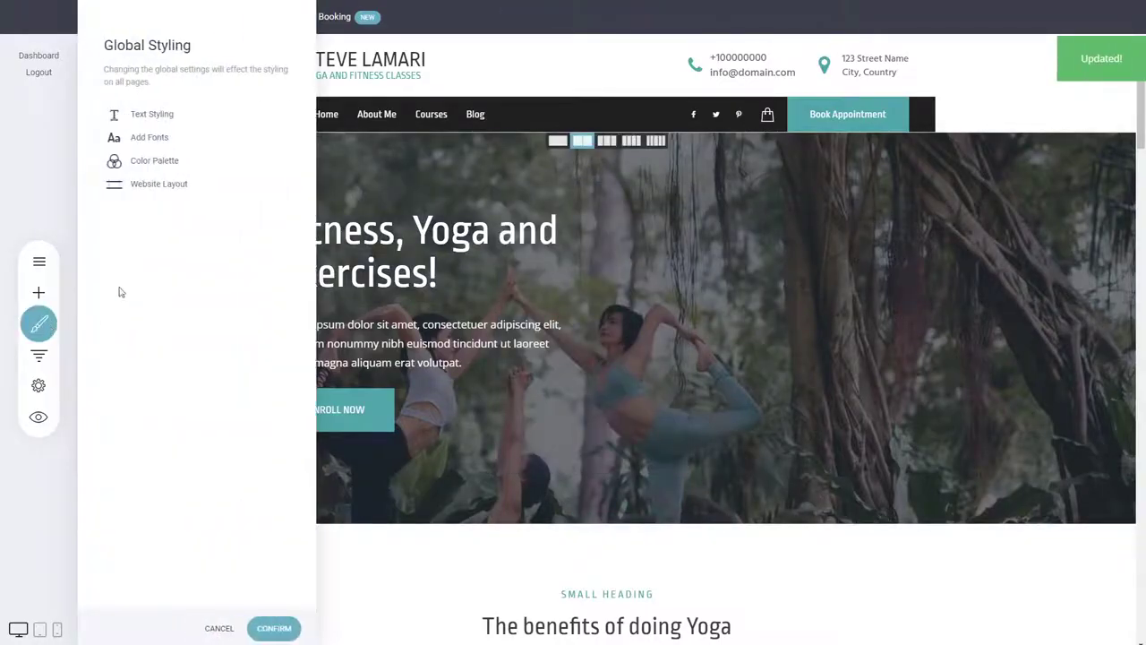
pyautogui.click(152, 115)
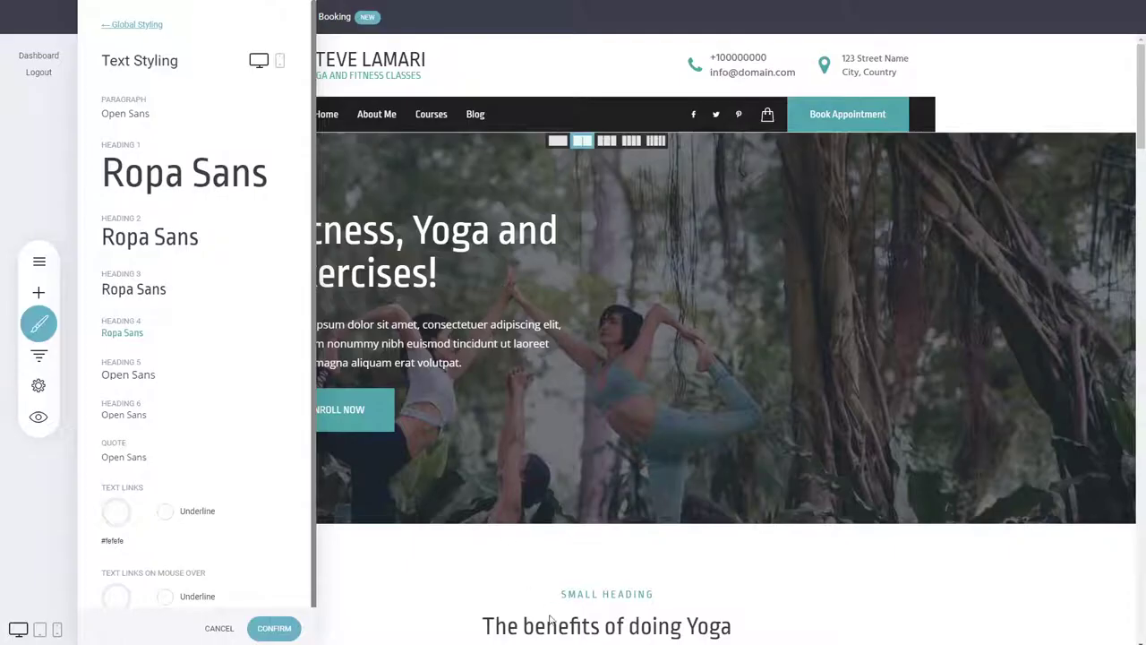
pyautogui.click(172, 180)
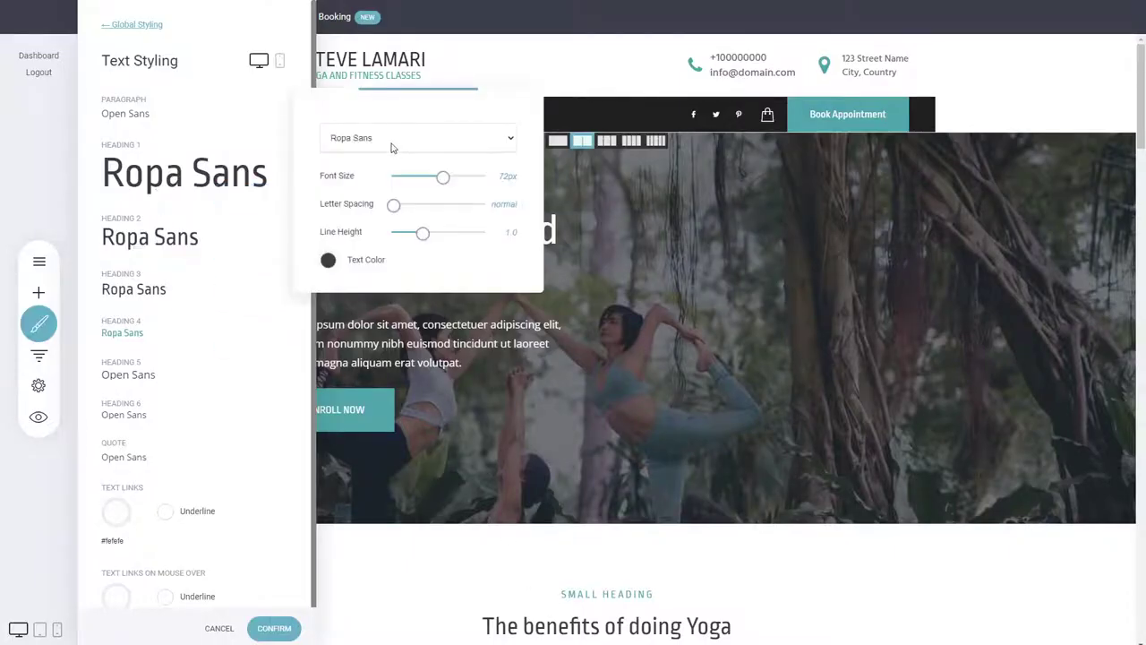
pyautogui.click(360, 187)
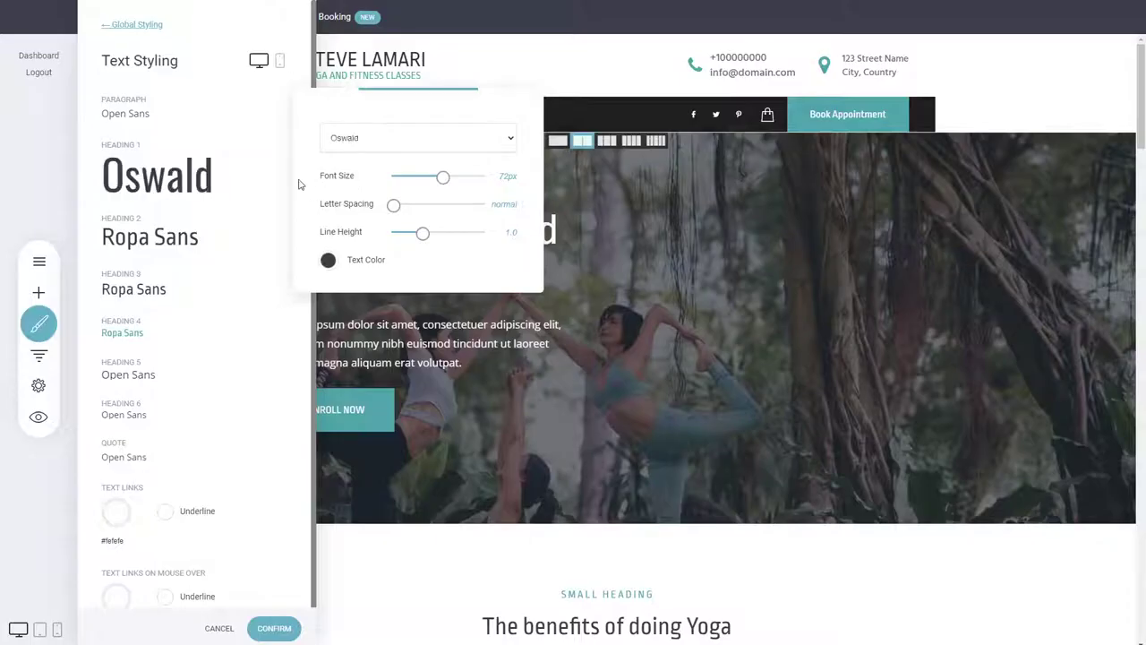
# - Set the global font of Heading 2, Heading 3 and Heading 4 to Oswald
pyautogui.click(139, 240)
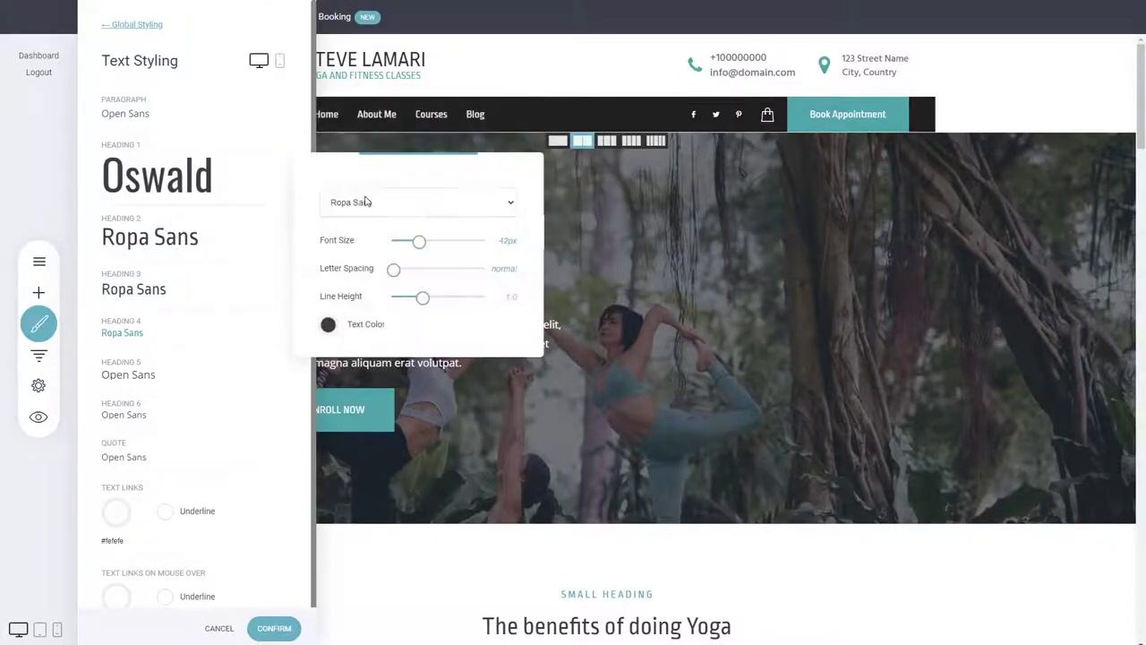
pyautogui.click(347, 249)
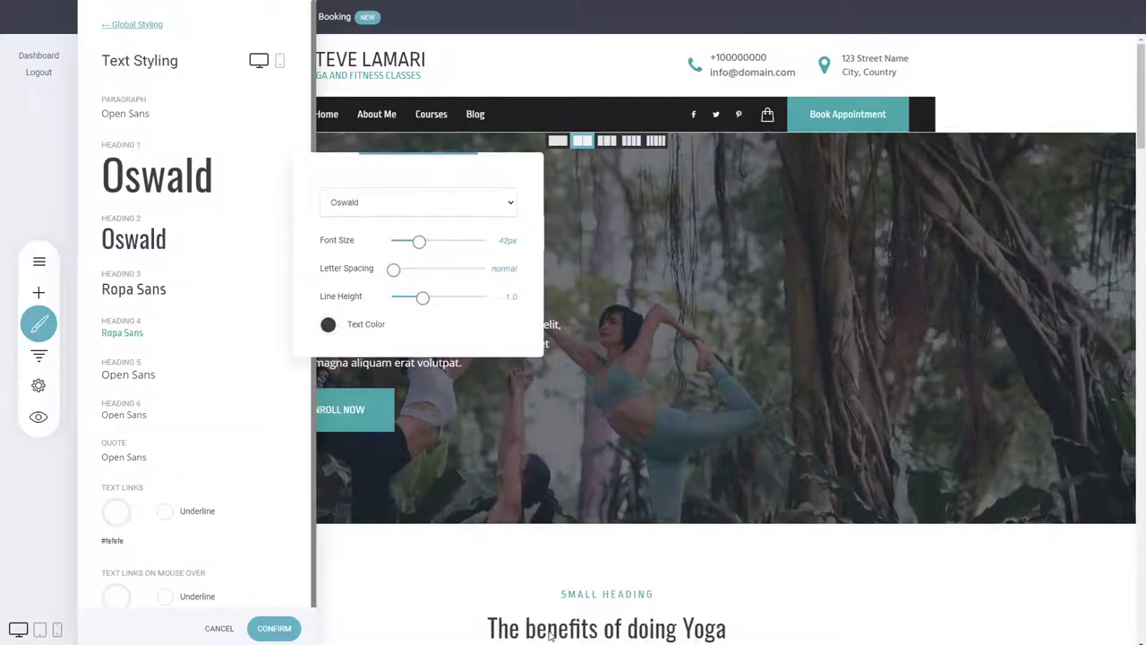
pyautogui.click(192, 284)
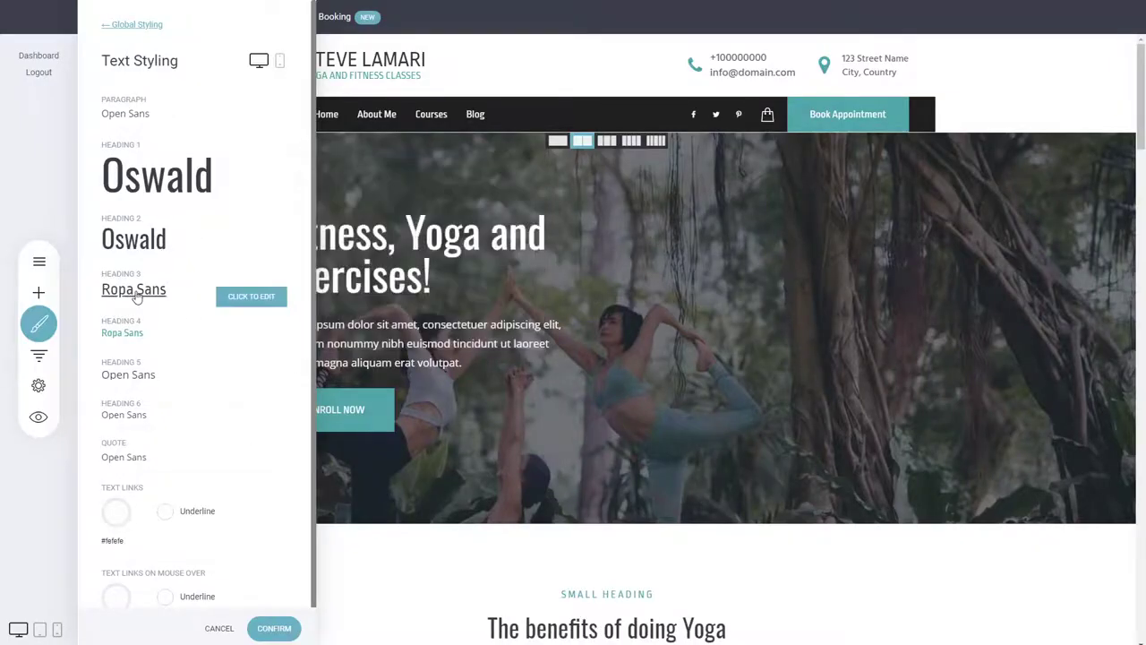
pyautogui.click(355, 293)
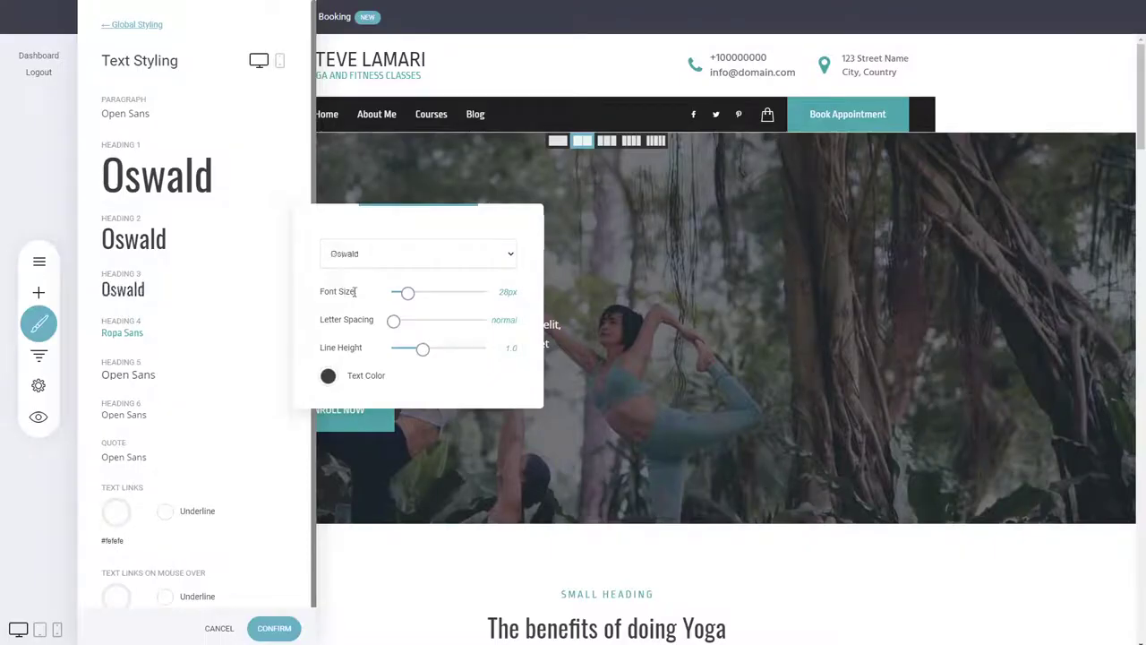
pyautogui.click(150, 333)
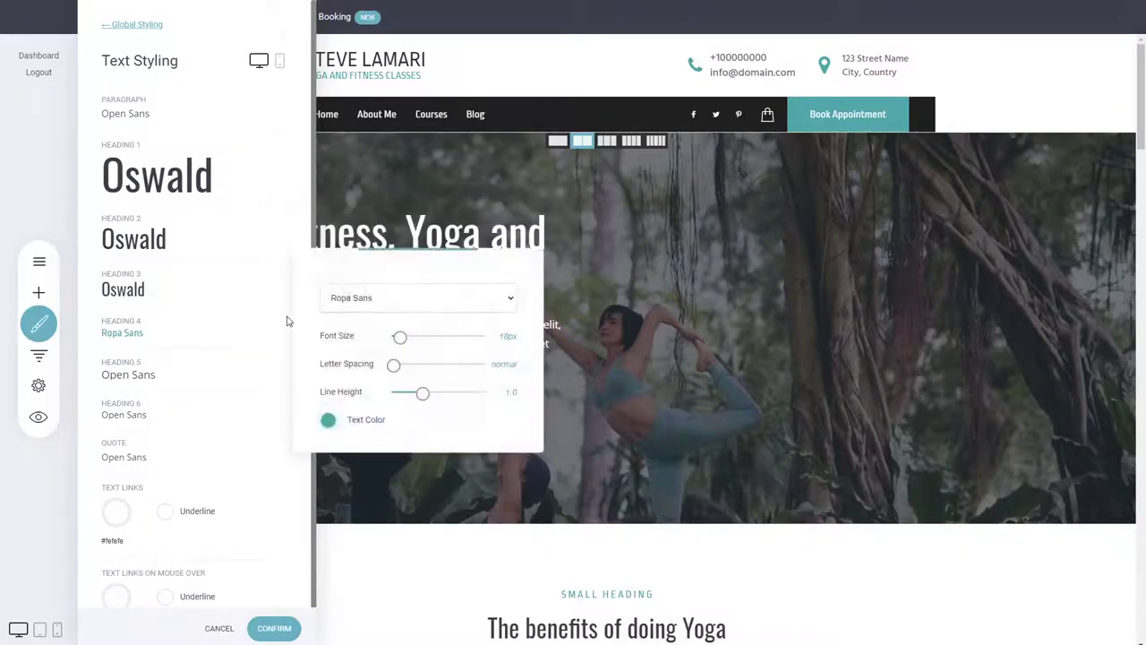
pyautogui.click(356, 298)
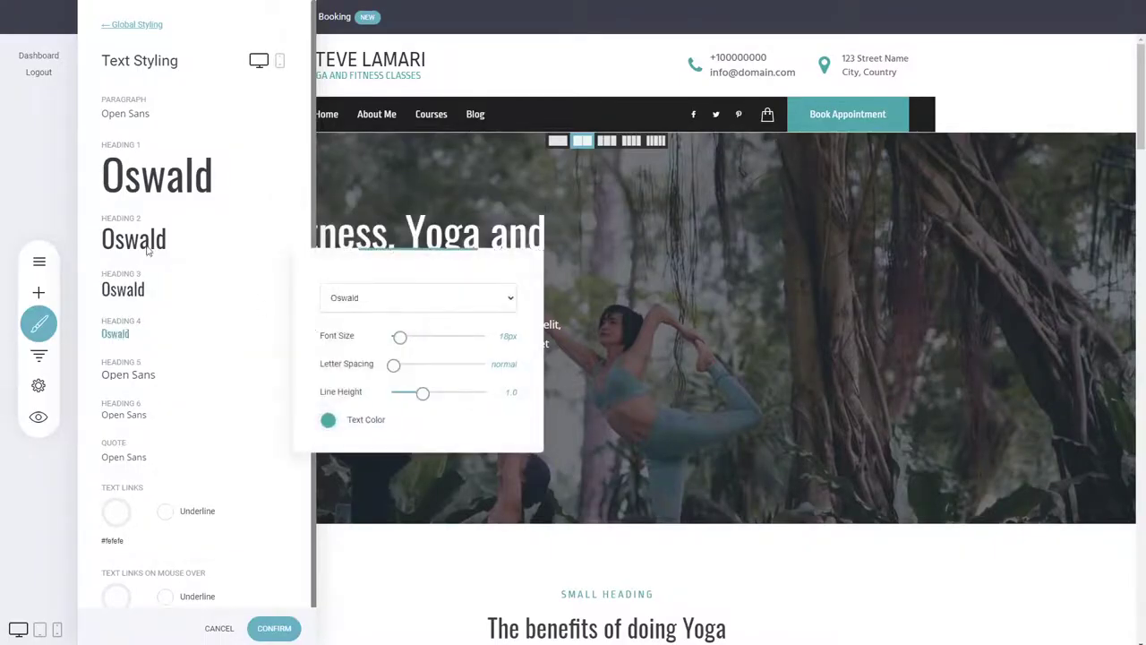
# - Set Heading 2's letter spacing to 2.9 and confirm the global text styling
pyautogui.click(177, 184)
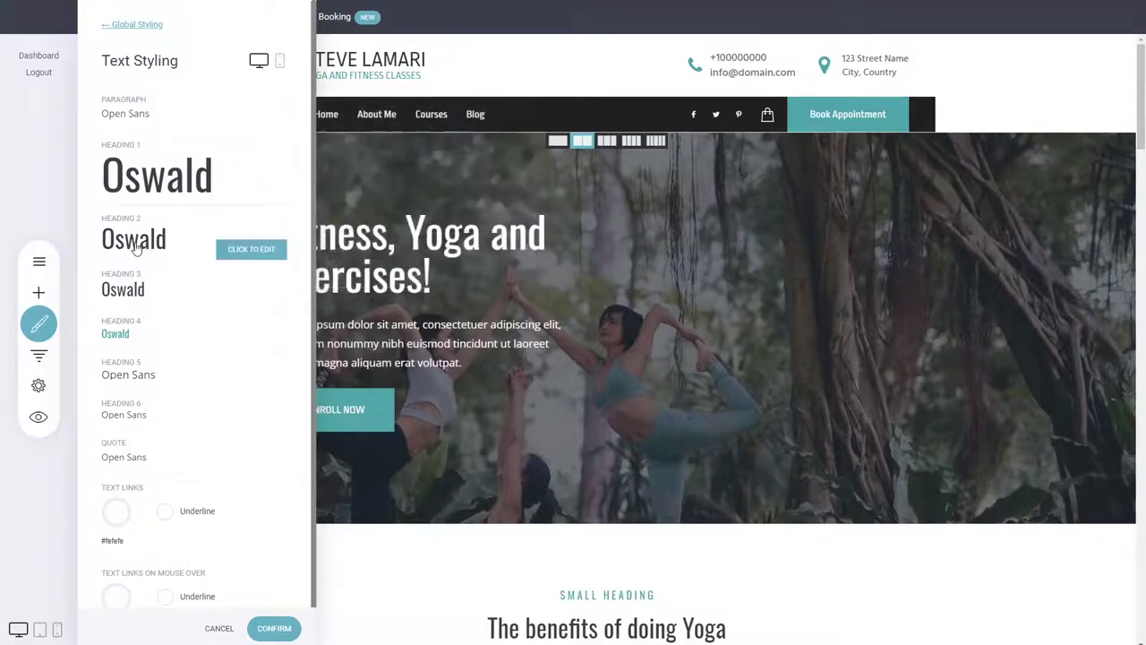
pyautogui.click(213, 243)
pyautogui.moveTo(394, 269); pyautogui.dragTo(420, 270)
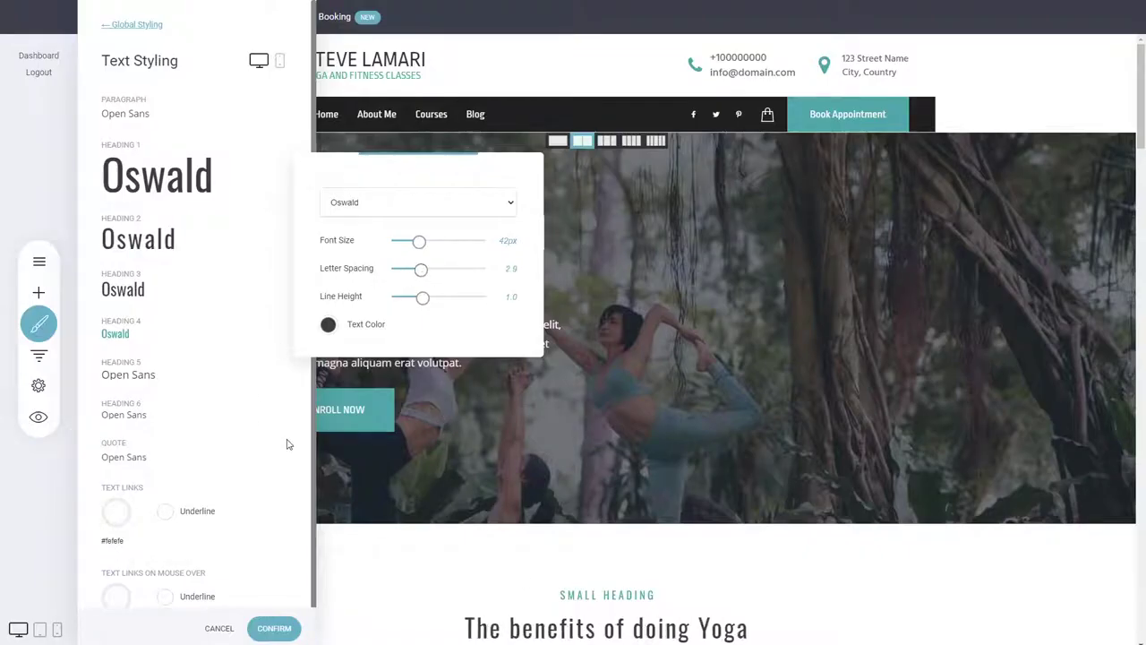
pyautogui.click(224, 278)
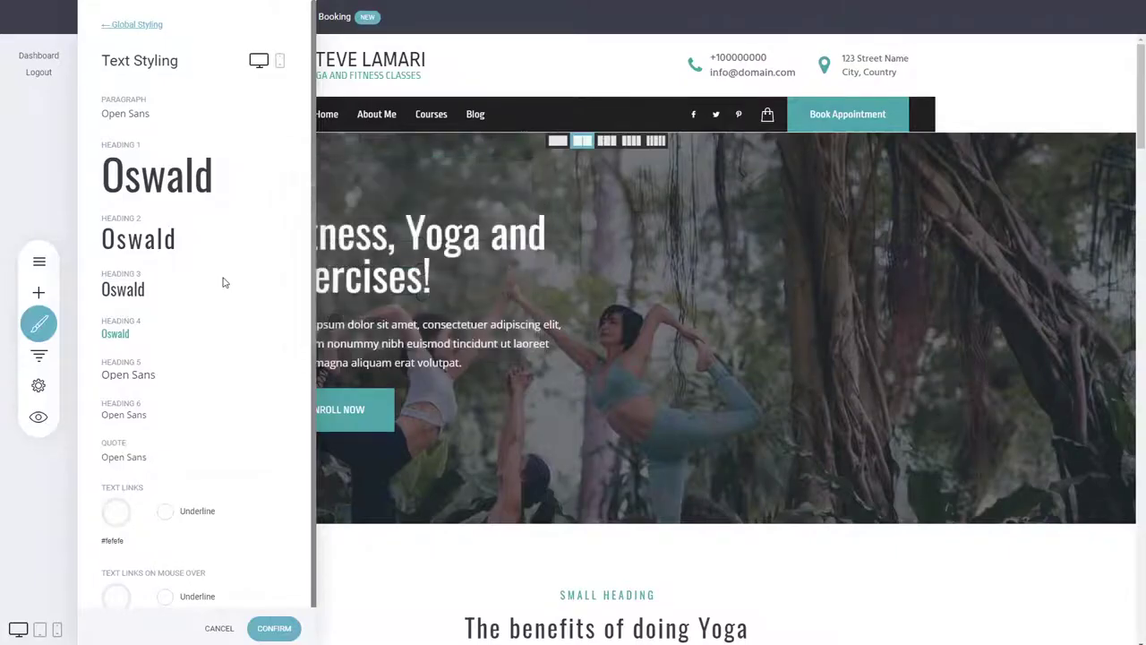
pyautogui.scroll(-1, 161, 224)
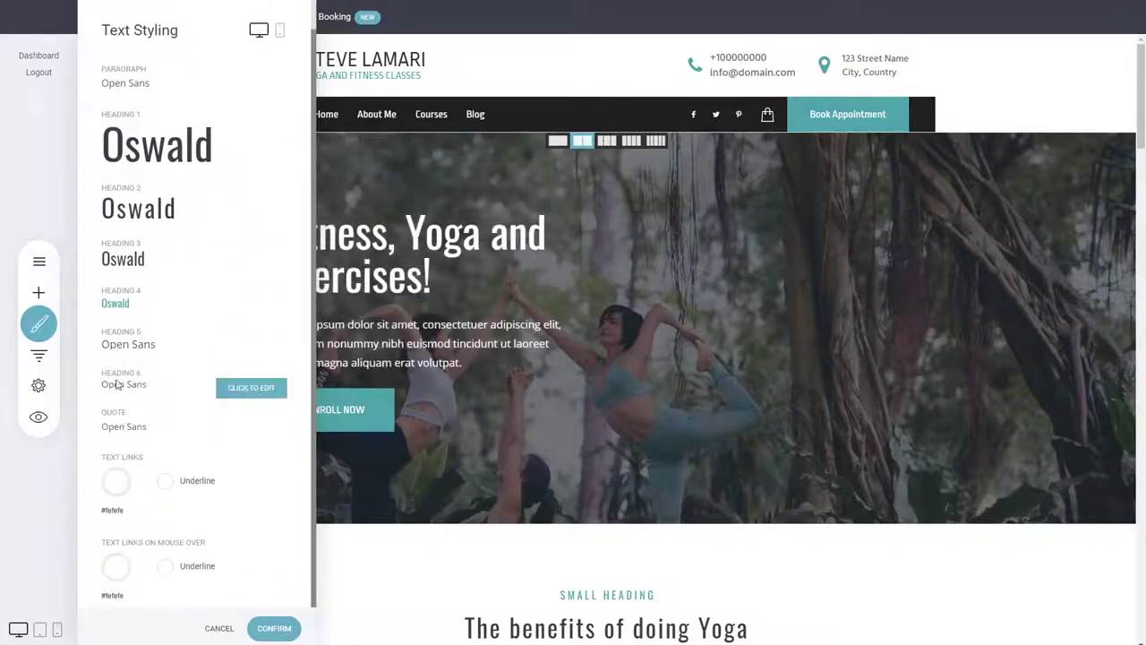
pyautogui.scroll(1, 145, 235)
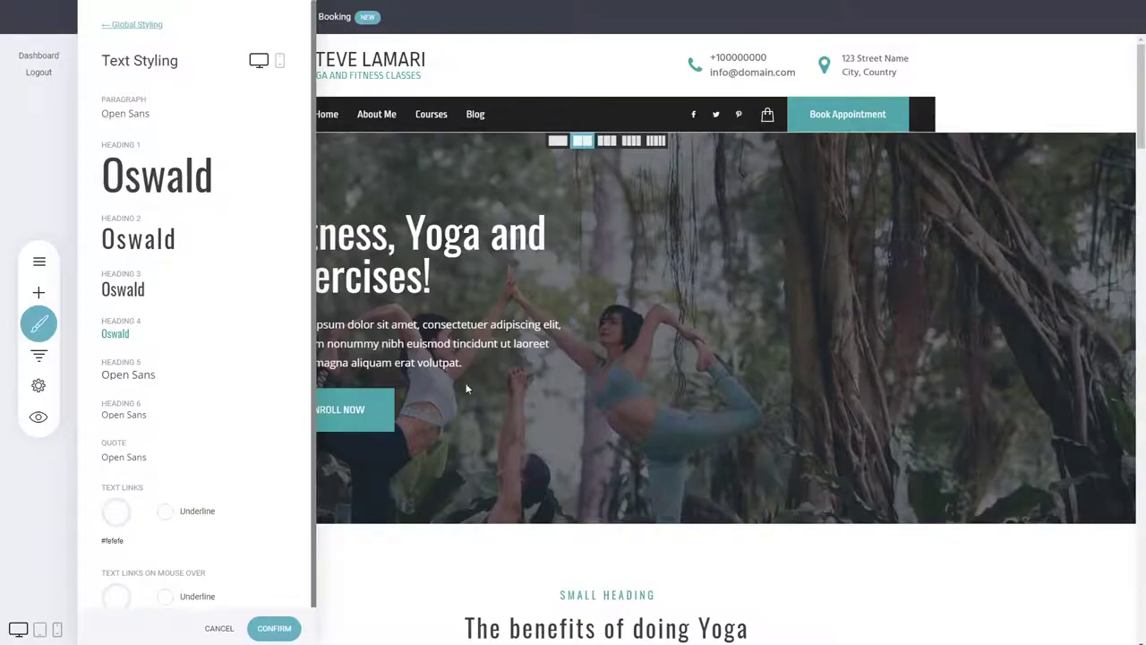
pyautogui.click(271, 631)
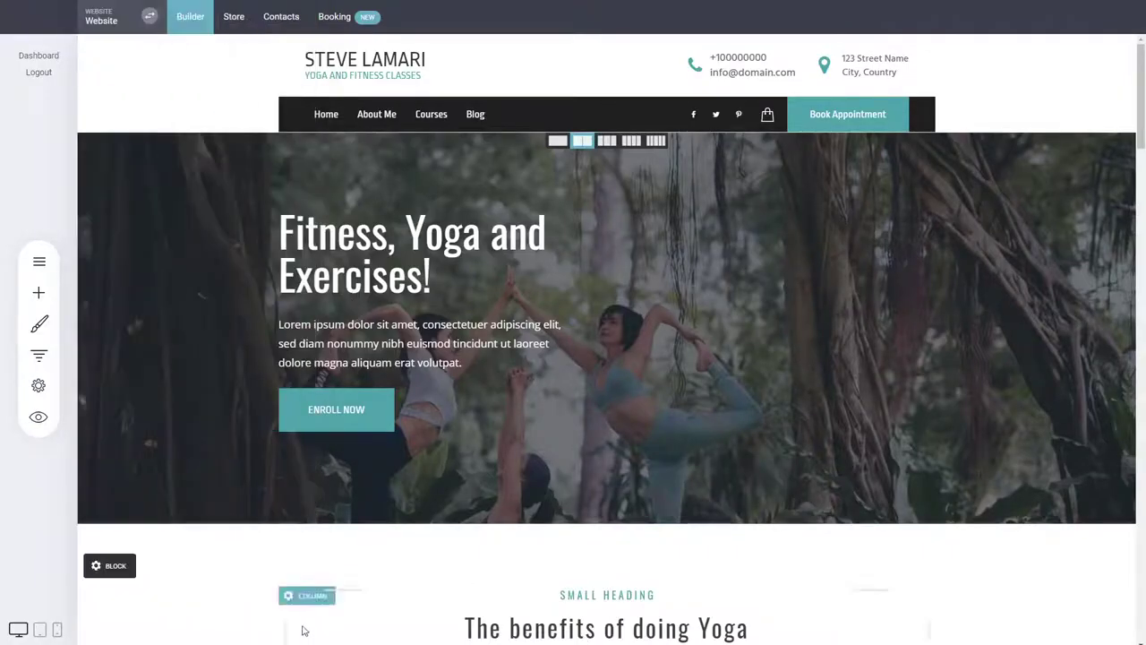
# - Change the font of the "Lorem ipsum dolor sit amet" heading beside the yoga photo to Hind Siliguri
pyautogui.scroll(-2, 591, 470)
pyautogui.scroll(-3, 681, 403)
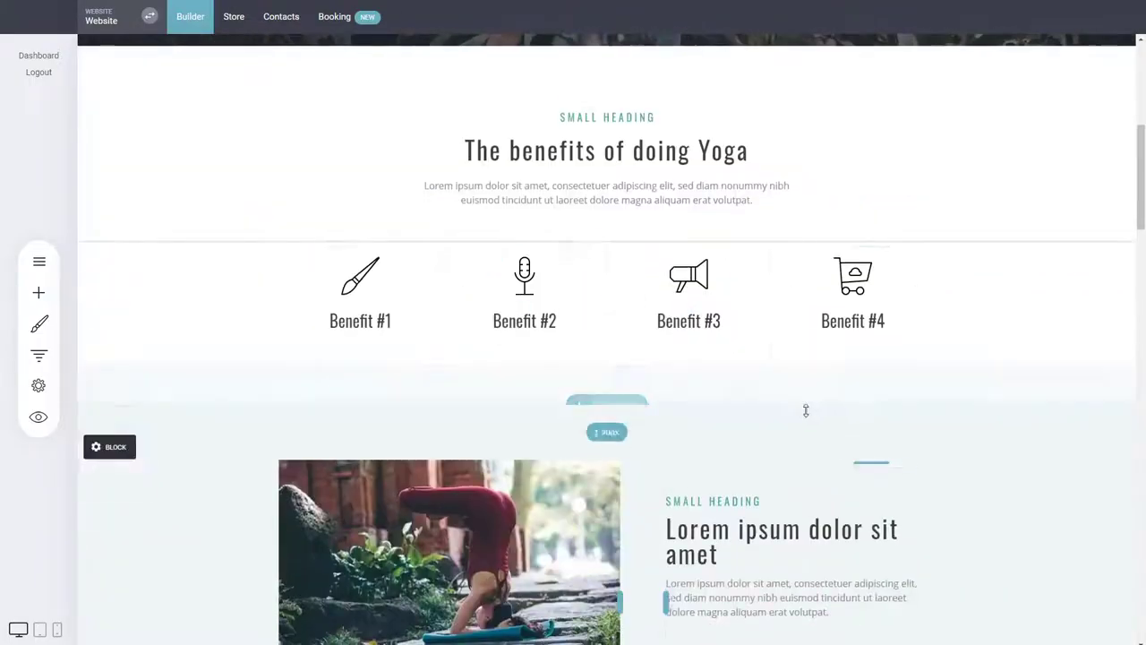
pyautogui.scroll(-1, 805, 409)
pyautogui.doubleClick(754, 417)
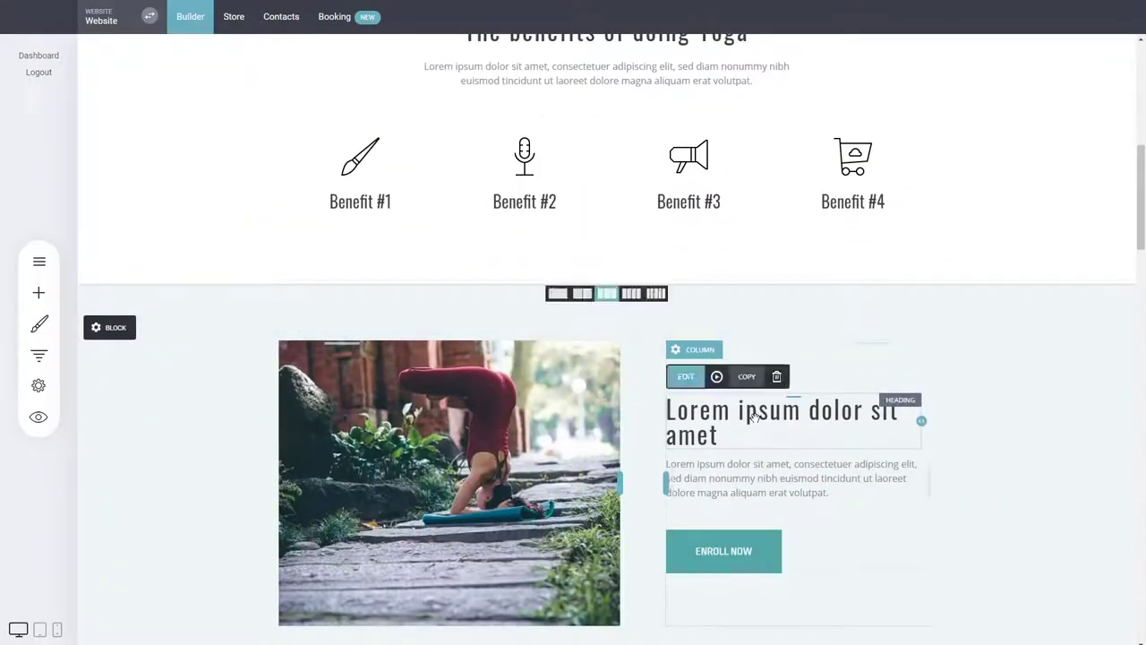
pyautogui.click(1004, 465)
pyautogui.doubleClick(809, 417)
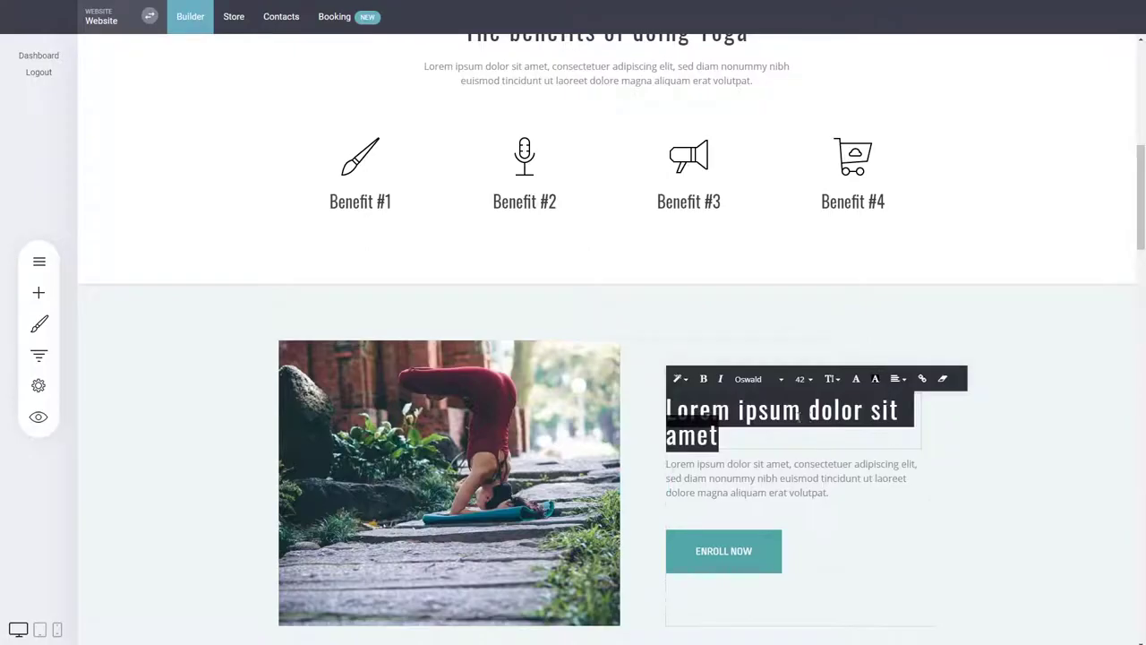
pyautogui.click(765, 383)
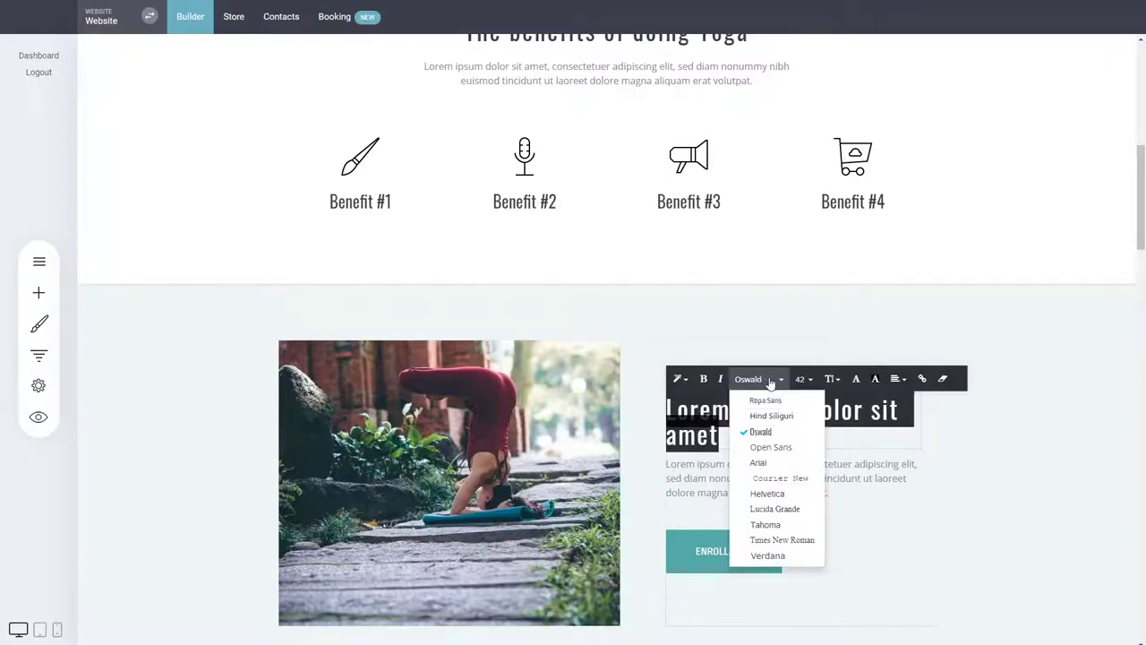
pyautogui.click(777, 415)
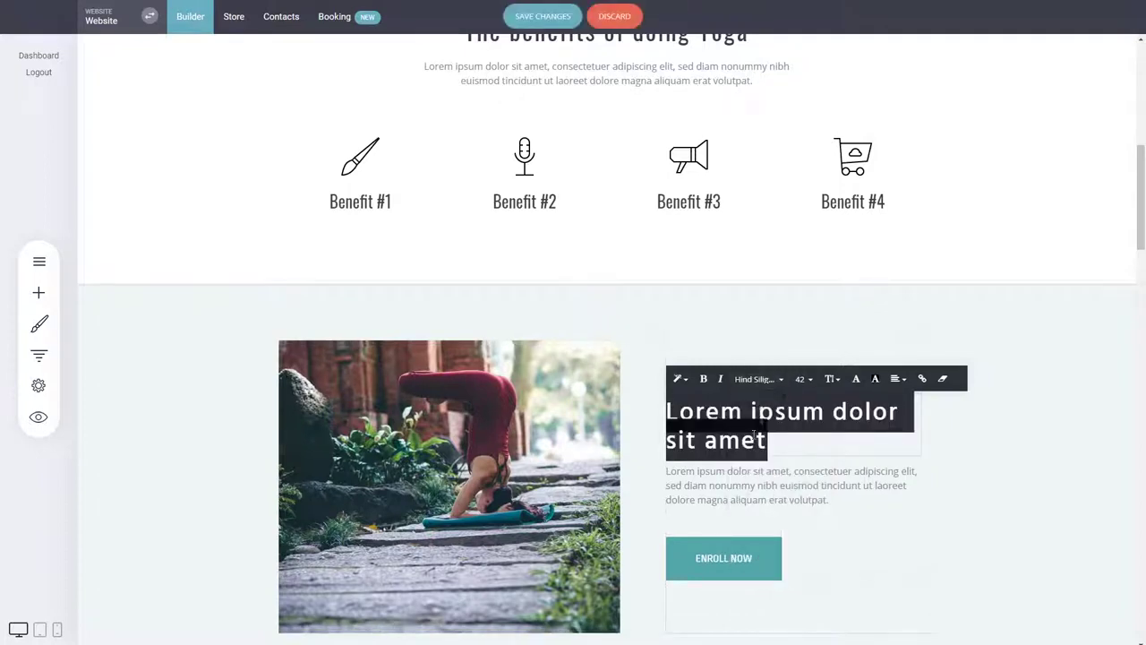
pyautogui.click(965, 445)
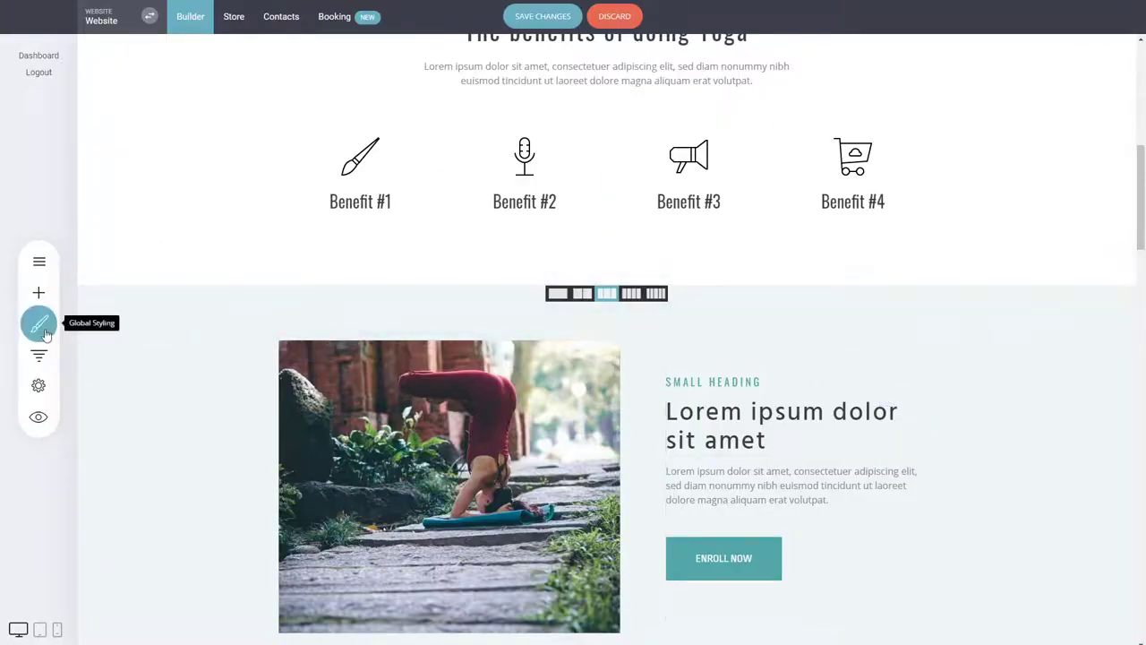
# - Clear the custom formatting from the "Lorem ipsum dolor sit amet" heading beside the yoga photo
pyautogui.click(768, 423)
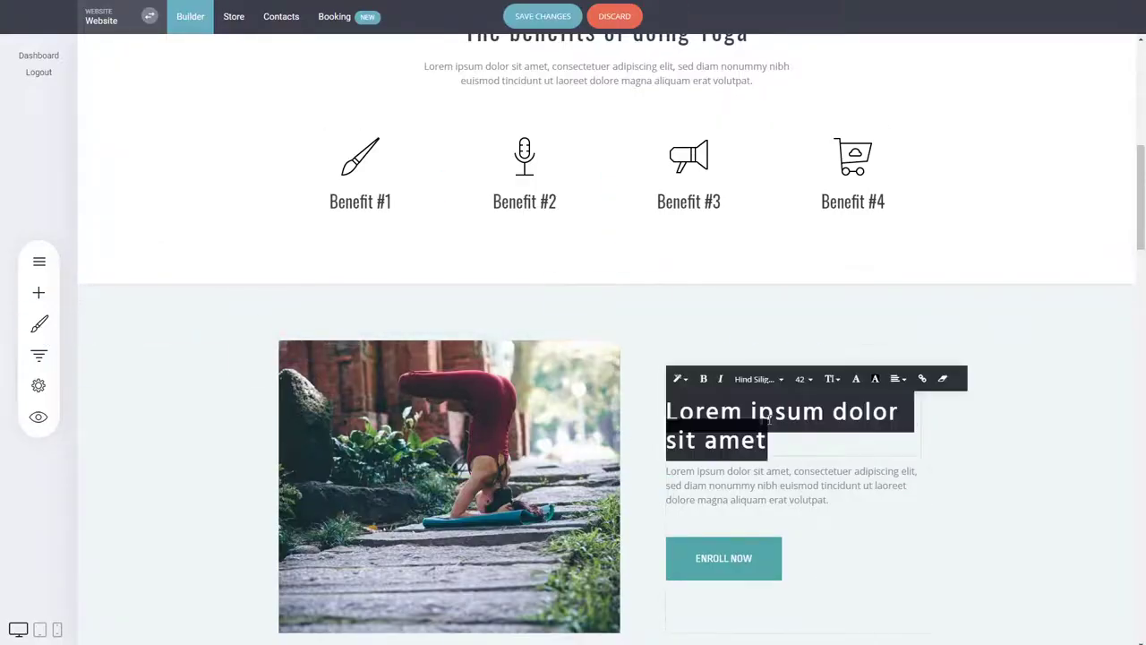
pyautogui.click(966, 447)
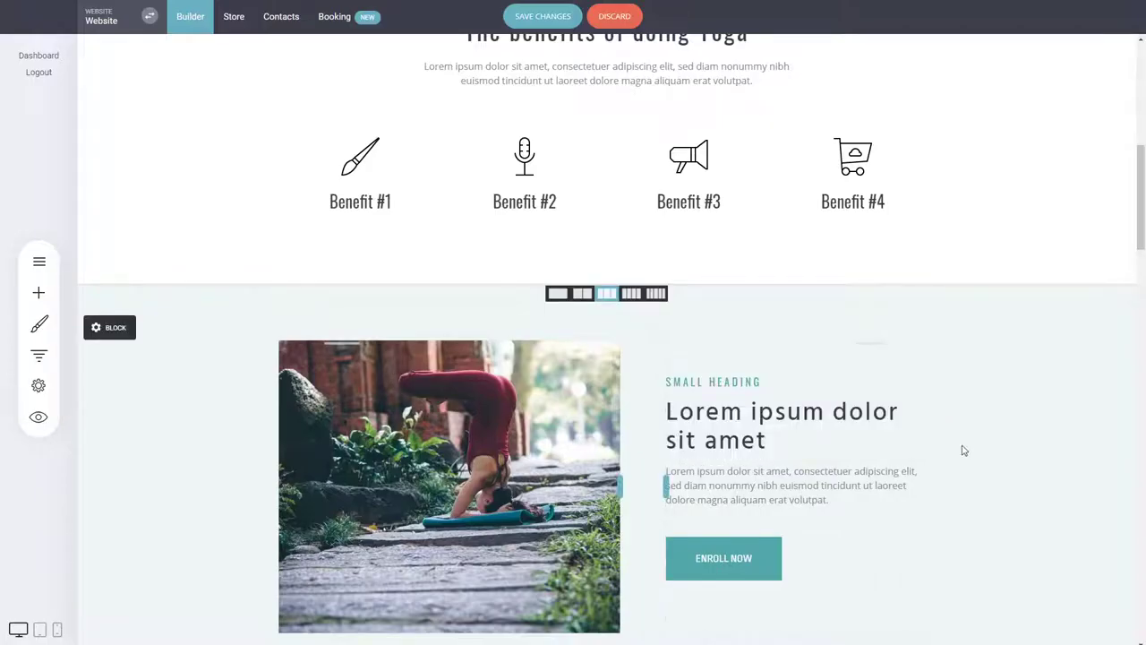
pyautogui.scroll(-1, 965, 449)
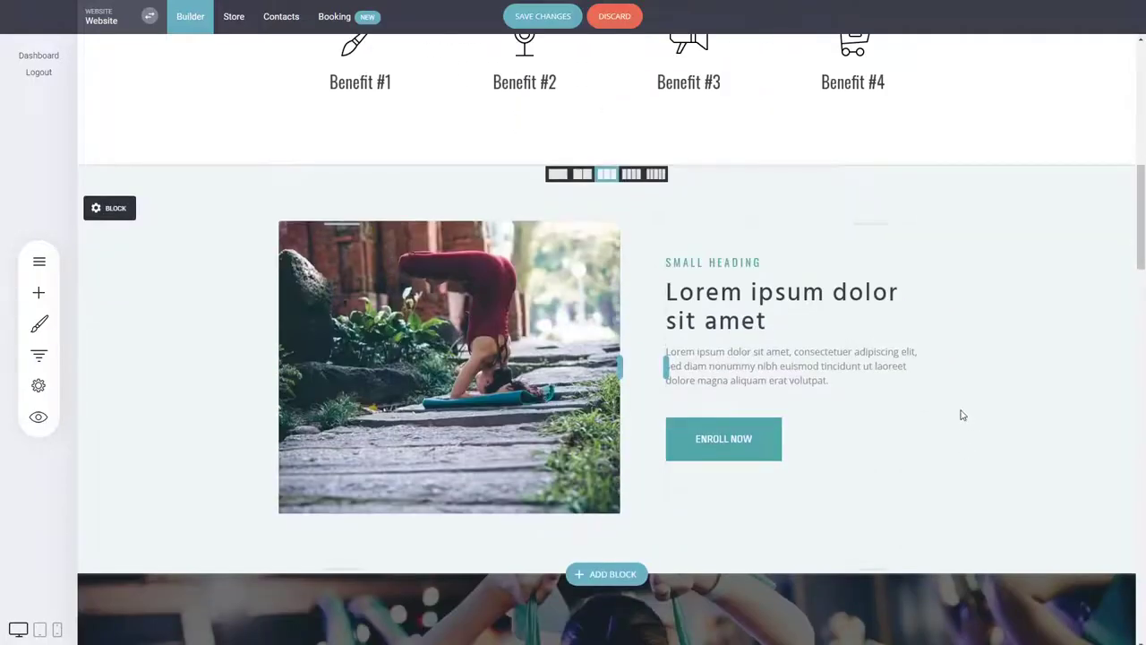
pyautogui.click(787, 304)
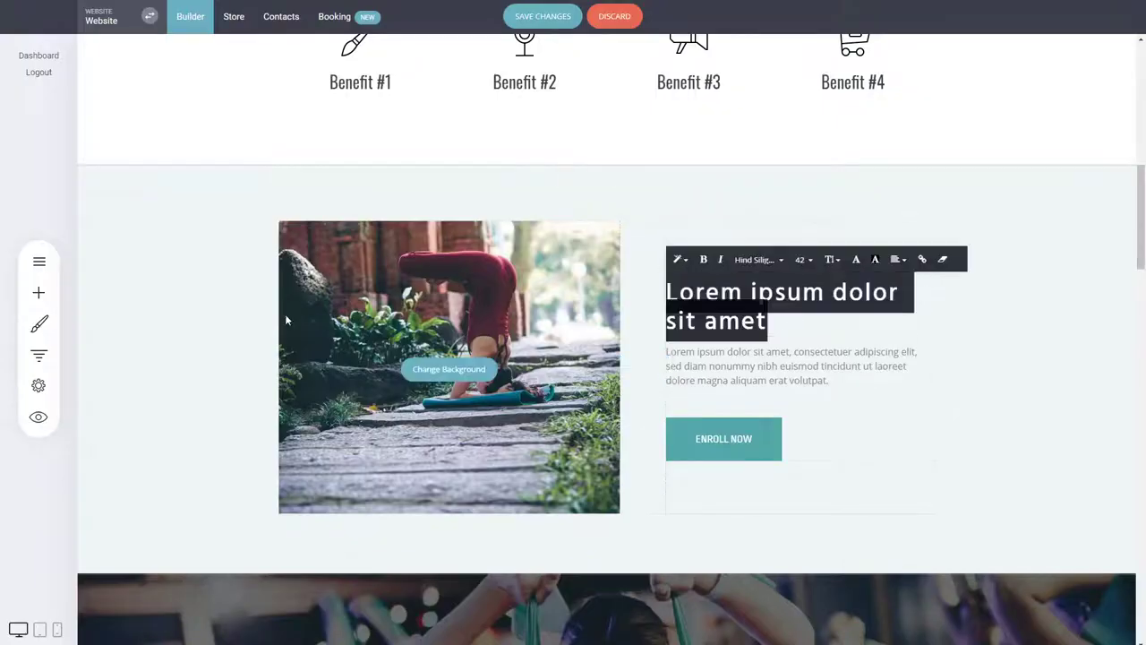
pyautogui.click(941, 261)
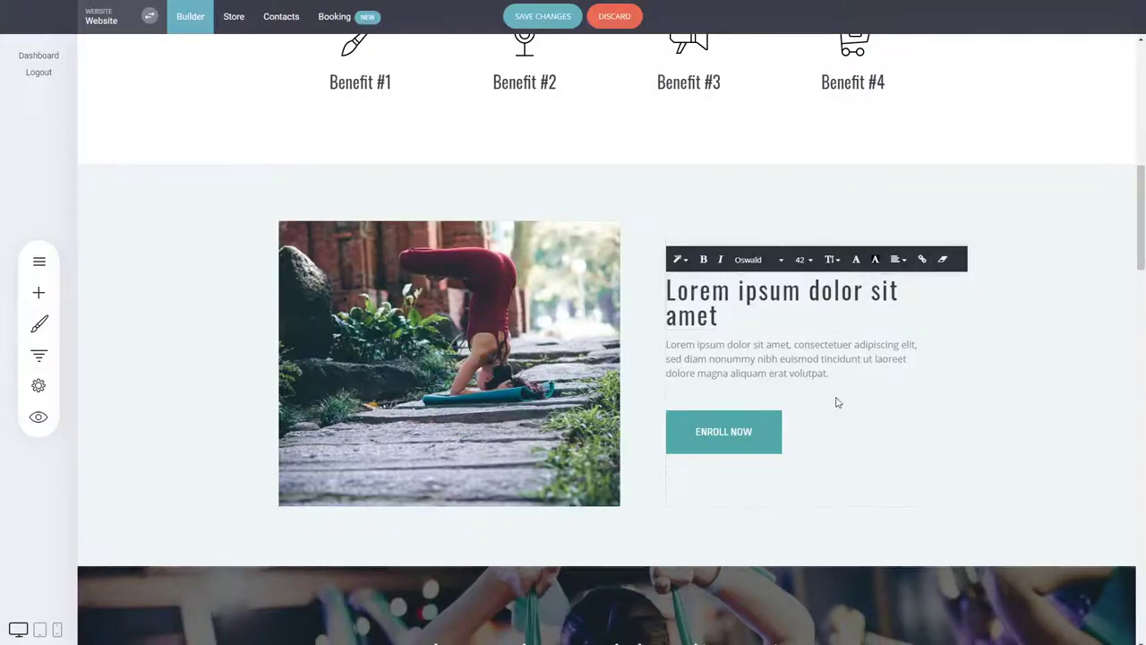
# - Add a Heading widget above the "Small Heading" text beside the yoga photo and apply a smaller header style to it
pyautogui.click(39, 292)
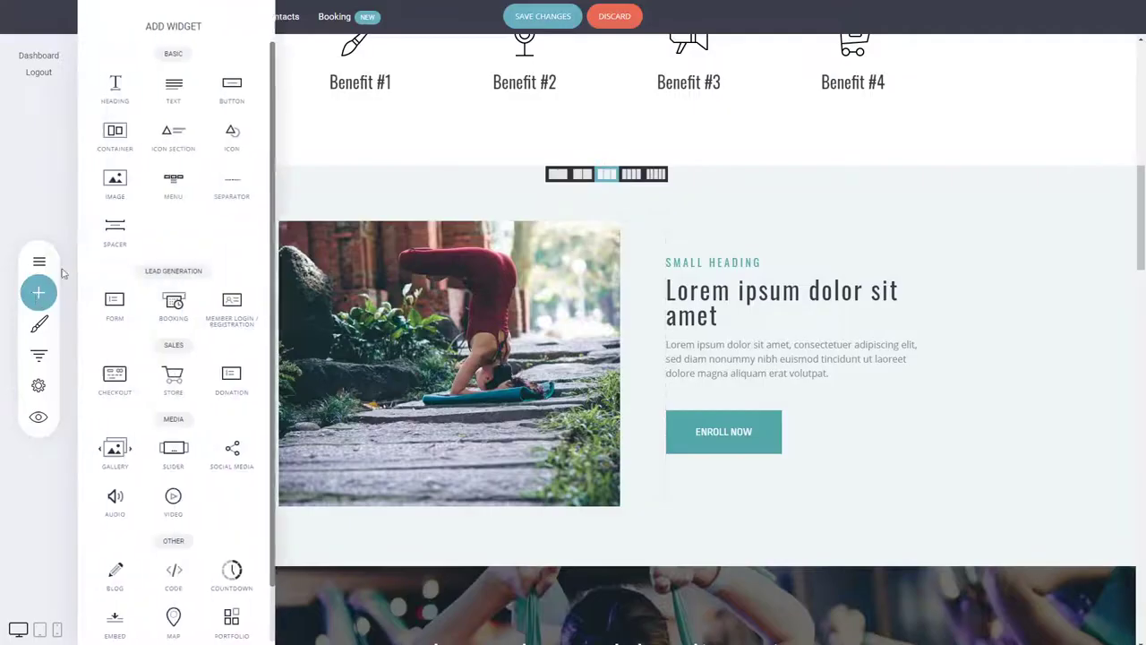
pyautogui.moveTo(133, 90); pyautogui.dragTo(716, 244)
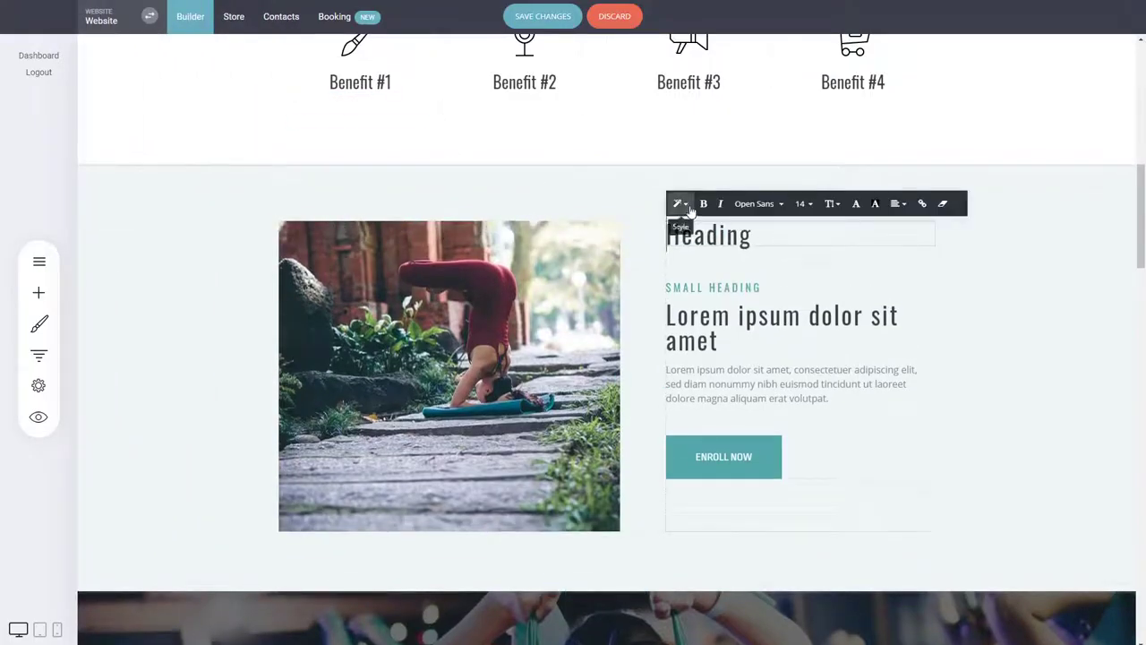
pyautogui.doubleClick(711, 239)
pyautogui.click(679, 203)
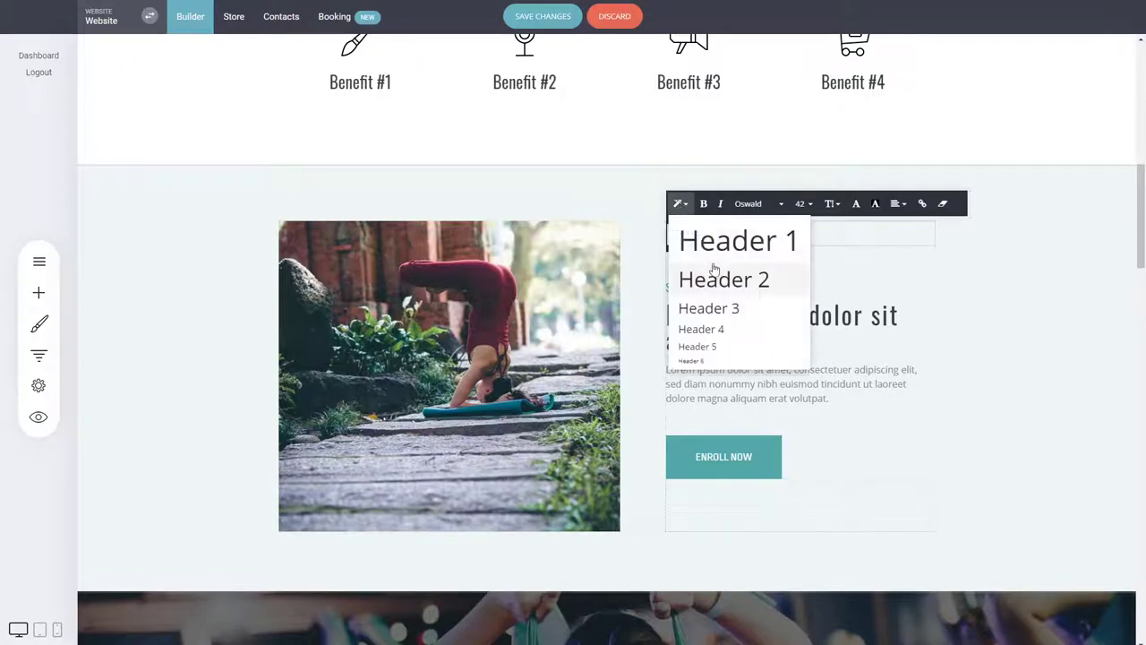
pyautogui.click(722, 320)
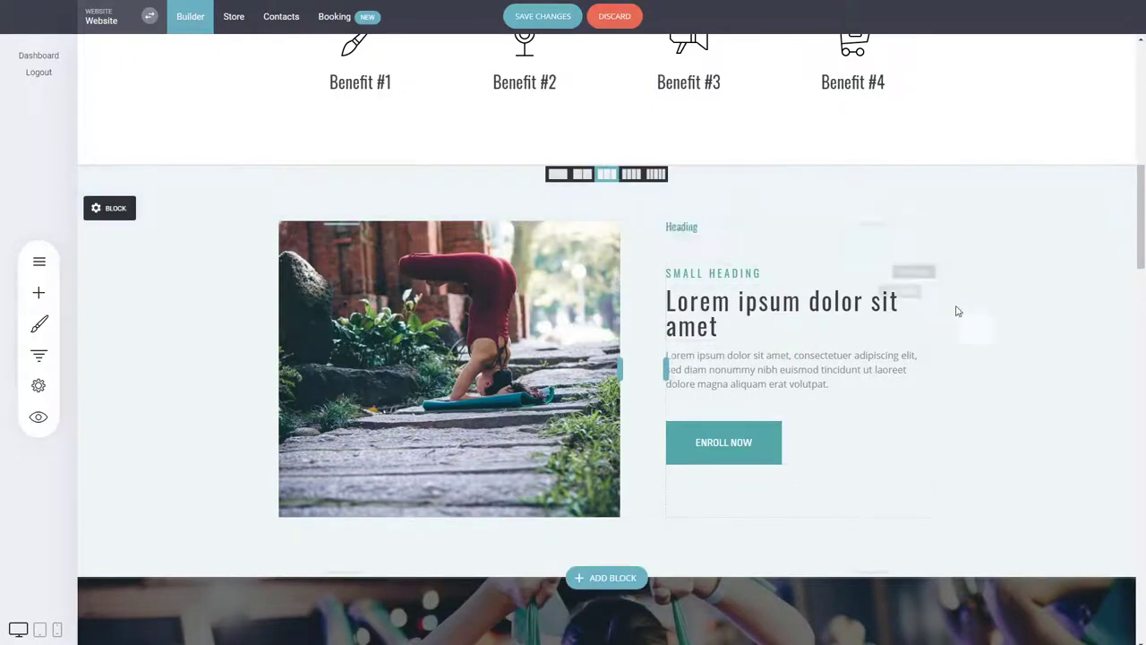
# - Increase the spacing above the newly added heading beside the yoga photo and delete that widget
pyautogui.moveTo(828, 220); pyautogui.dragTo(797, 255)
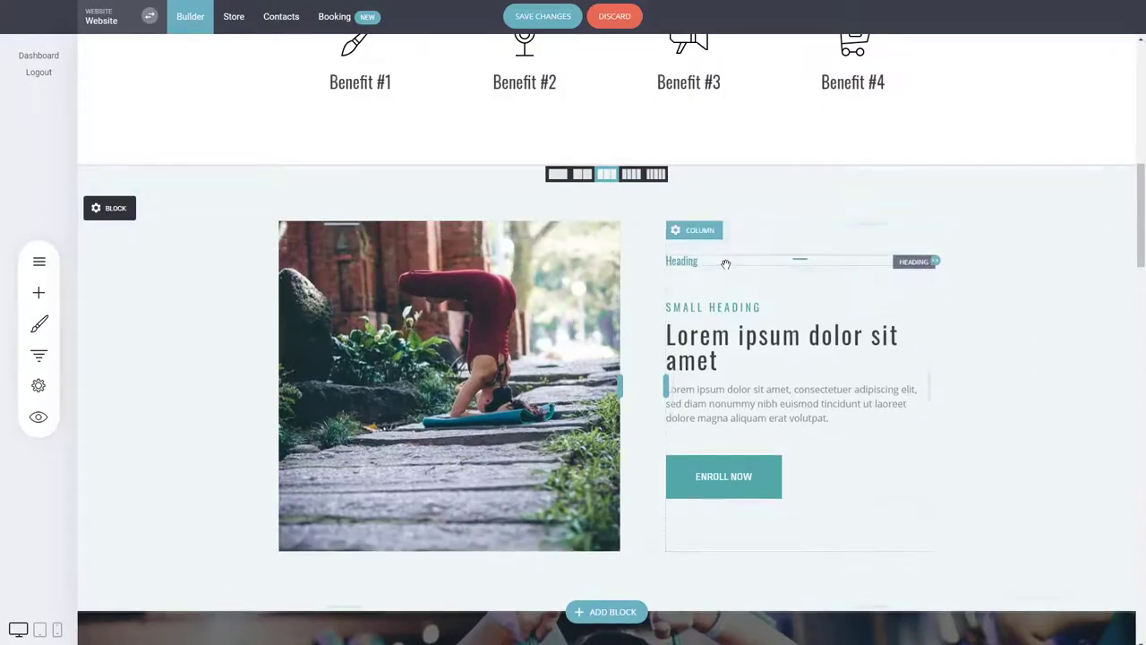
pyautogui.moveTo(725, 259)
pyautogui.click(776, 241)
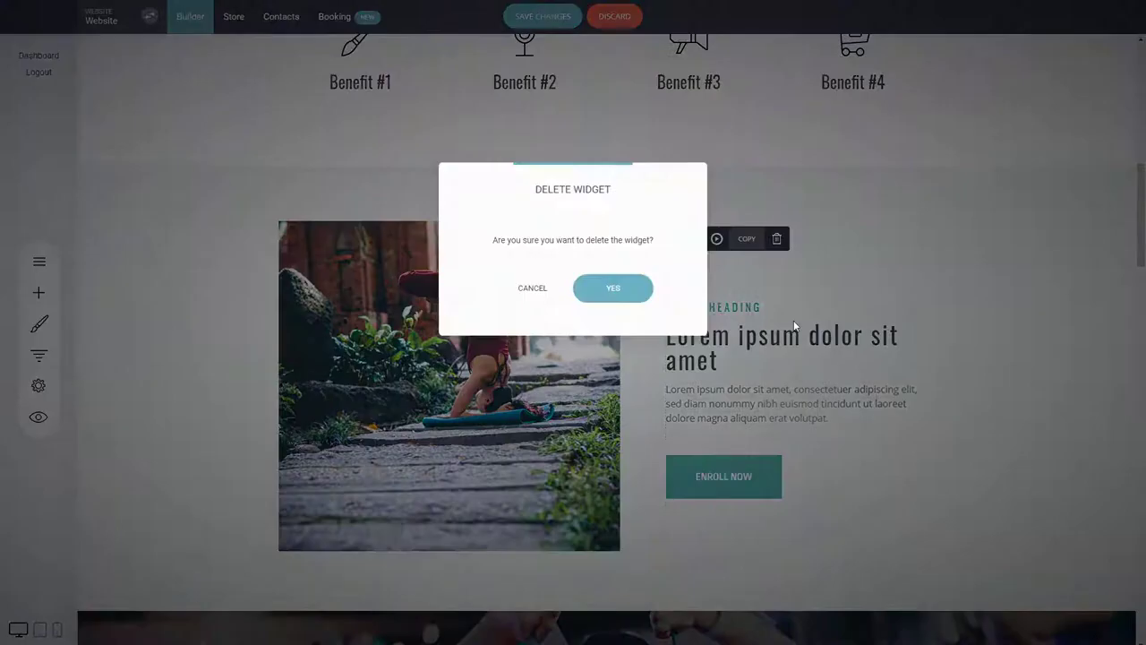
pyautogui.click(611, 286)
# - Save the website changes and review the headings through the membership, testimonial and latest articles sections
pyautogui.click(542, 16)
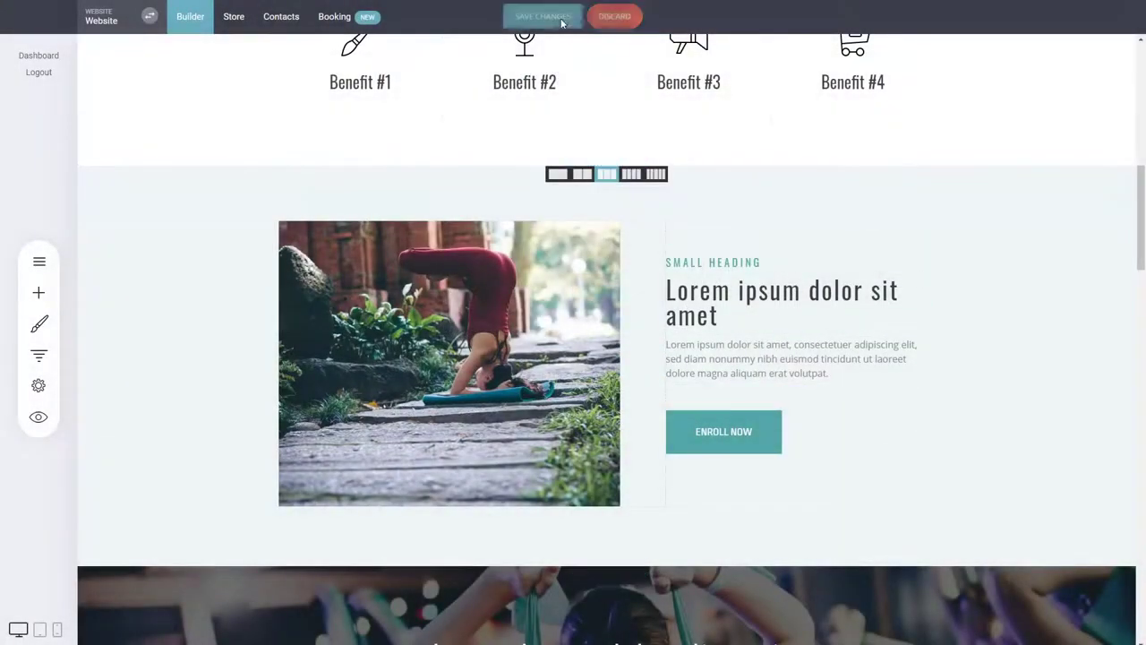
pyautogui.scroll(-2, 566, 426)
pyautogui.scroll(-6, 565, 426)
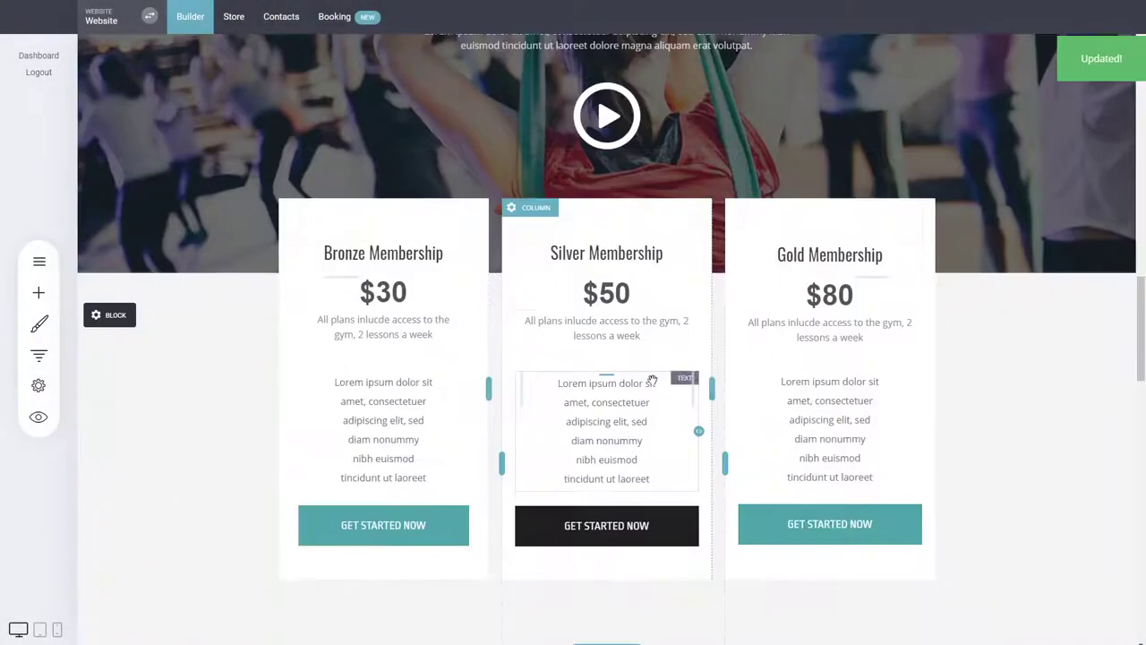
pyautogui.scroll(-4, 625, 370)
pyautogui.scroll(-5, 625, 371)
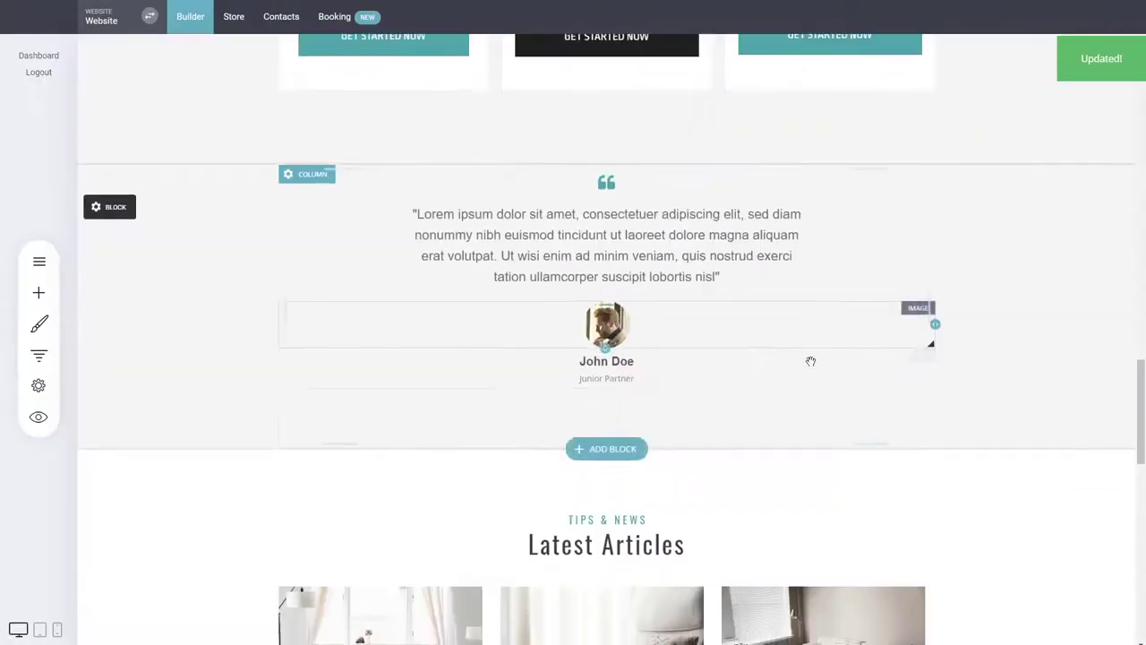
pyautogui.scroll(4, 853, 473)
pyautogui.scroll(15, 852, 472)
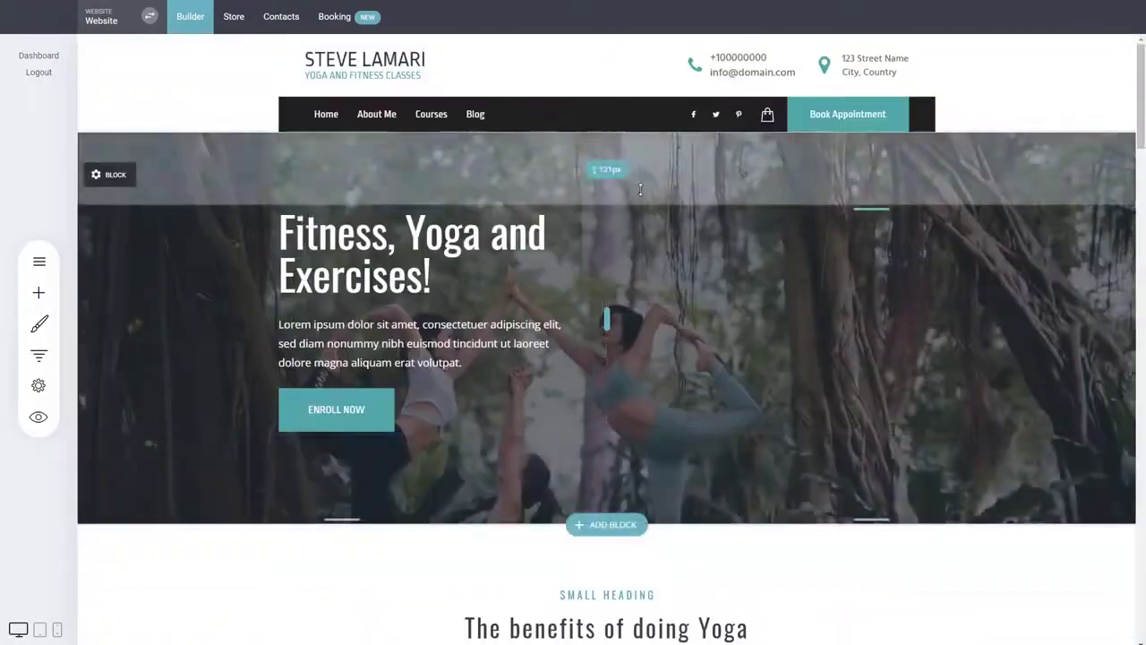
# - Set the primary color of the global color palette to orange #FBA026 and confirm
pyautogui.click(38, 322)
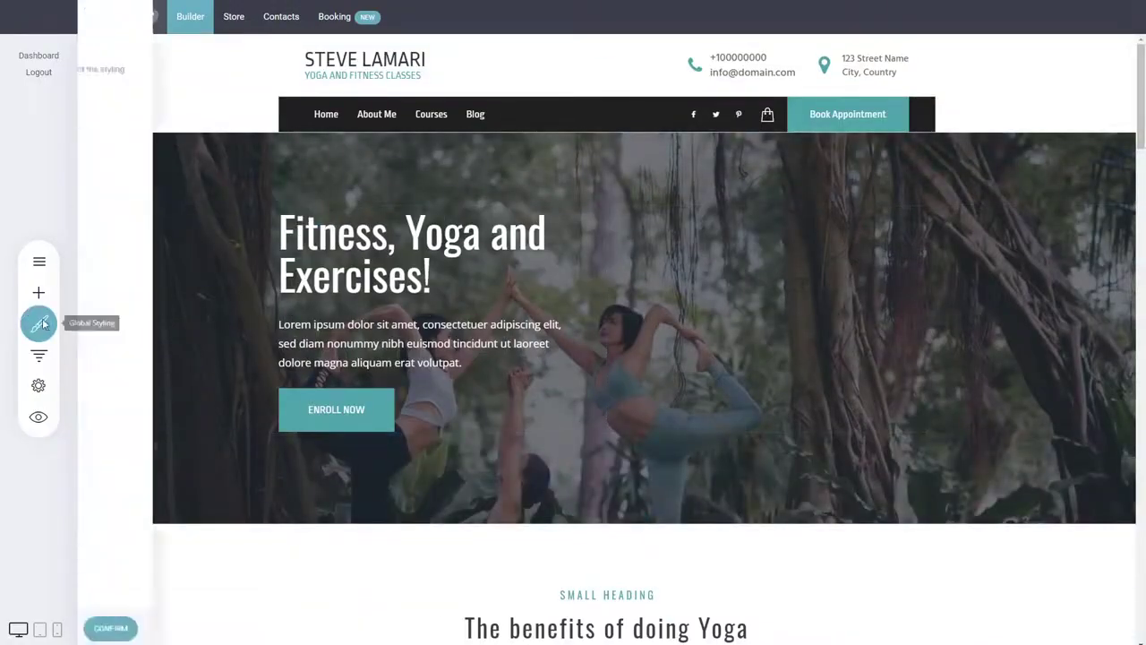
pyautogui.click(159, 160)
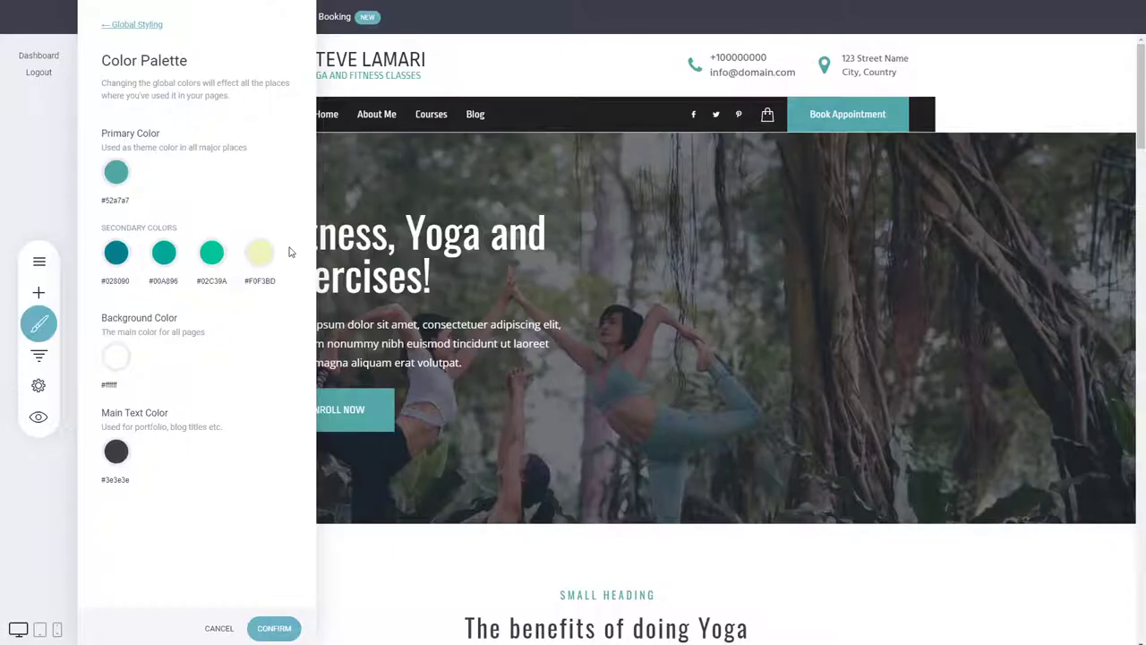
pyautogui.click(116, 171)
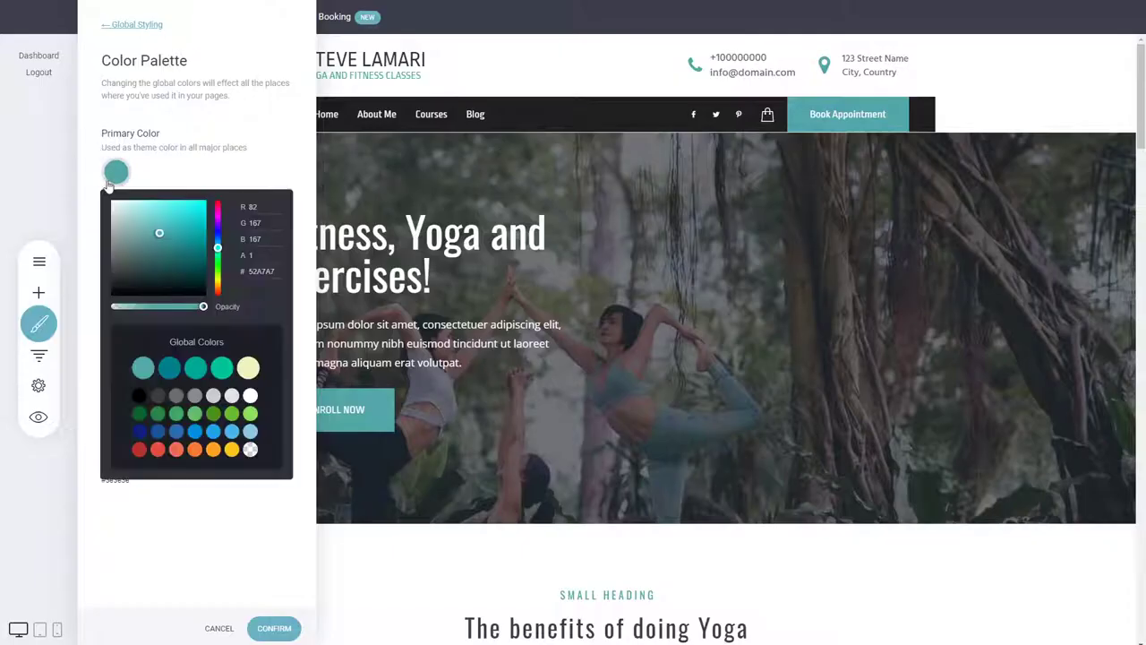
pyautogui.click(213, 450)
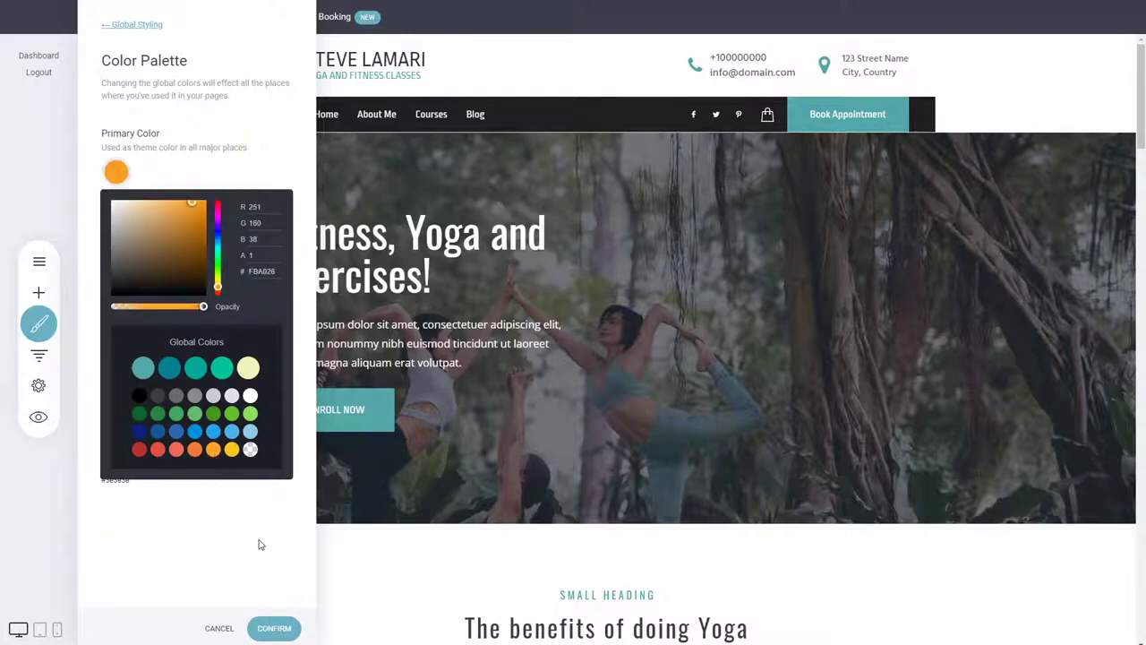
pyautogui.click(216, 575)
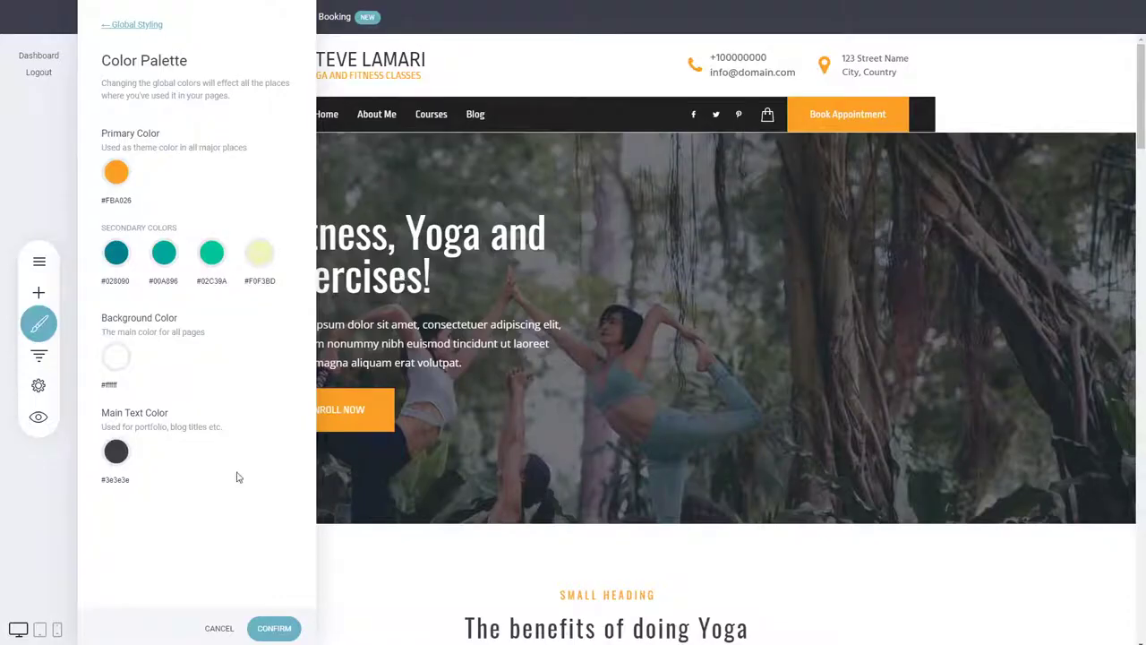
pyautogui.click(274, 628)
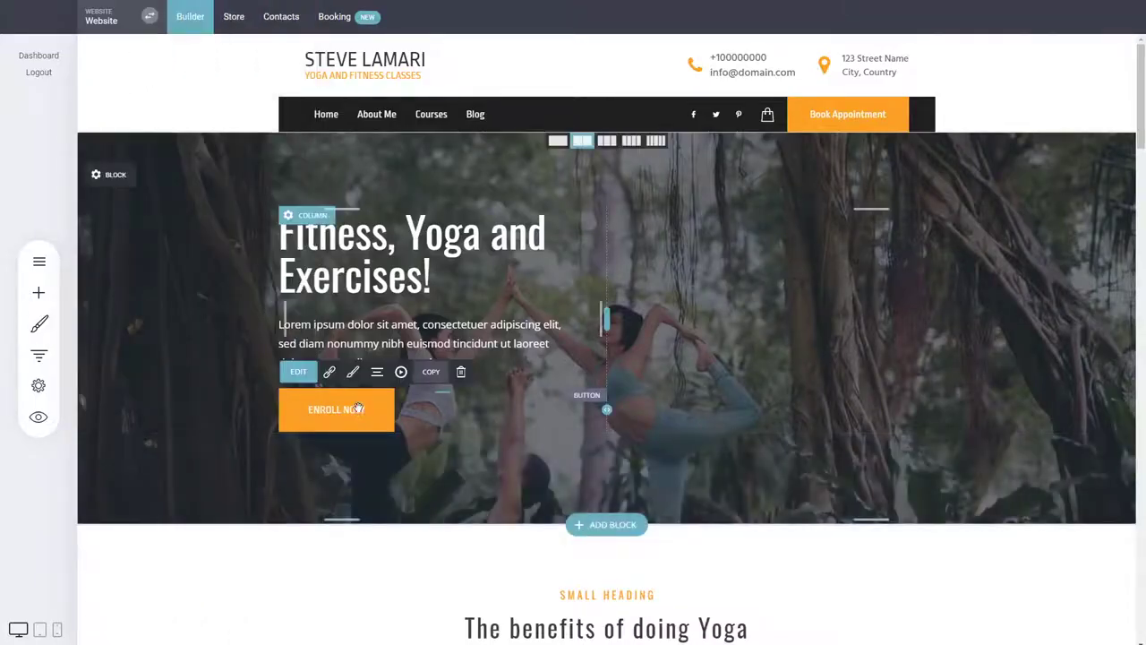
# - Examine the global colors offered for the hero's "Enroll Now" button and the primary color in the global color palette
pyautogui.click(354, 377)
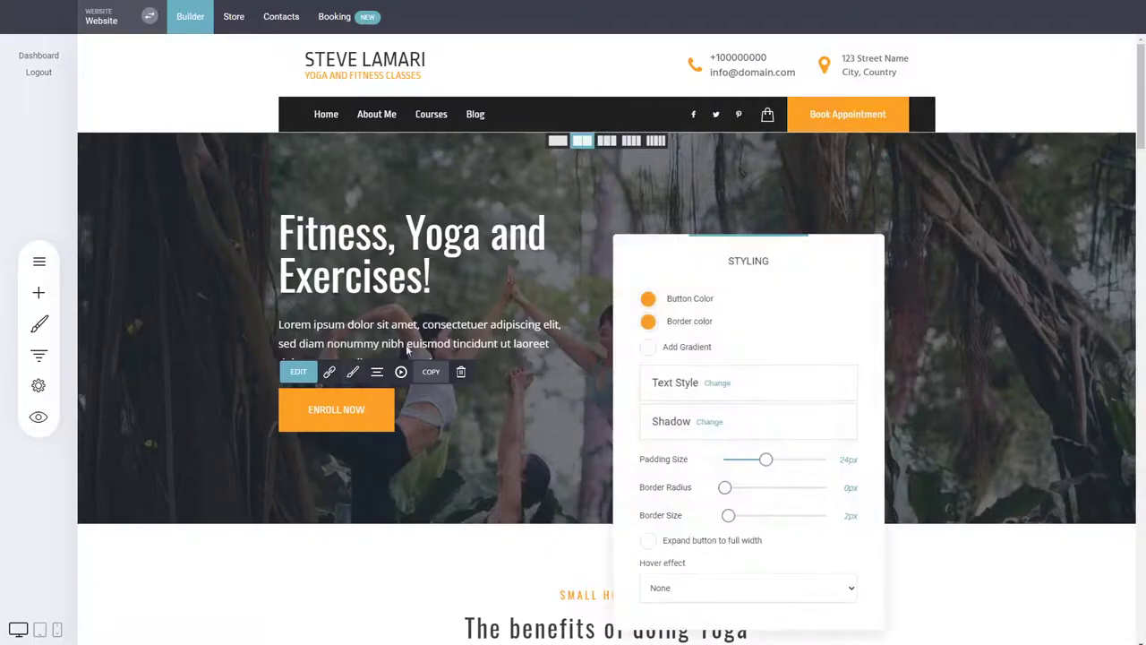
pyautogui.click(648, 299)
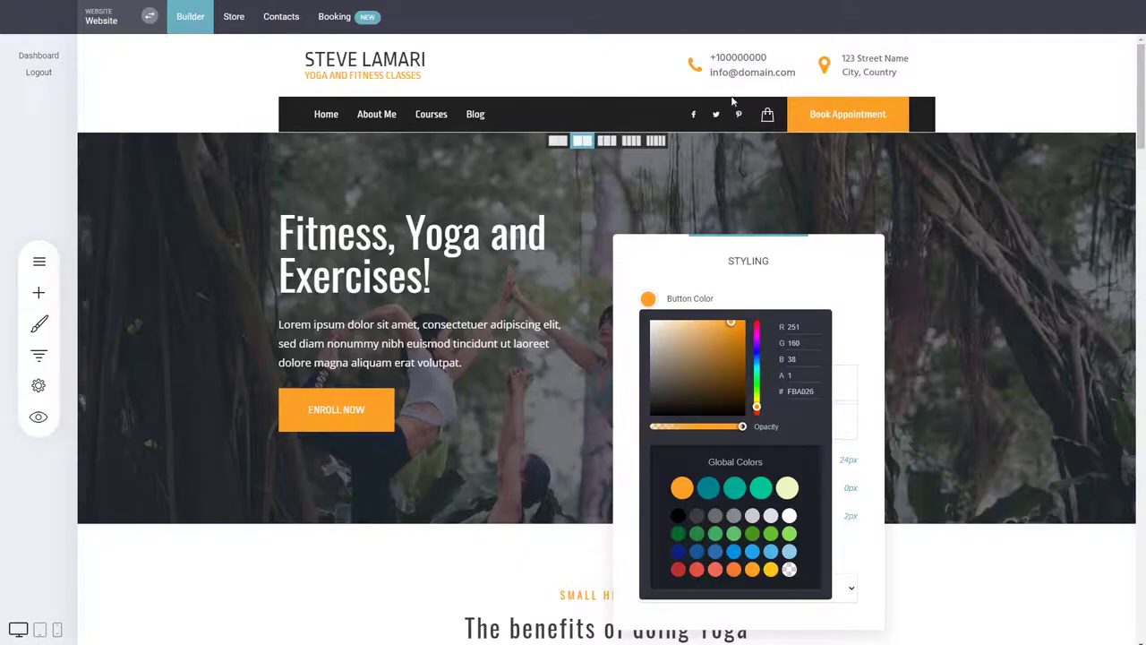
pyautogui.click(494, 316)
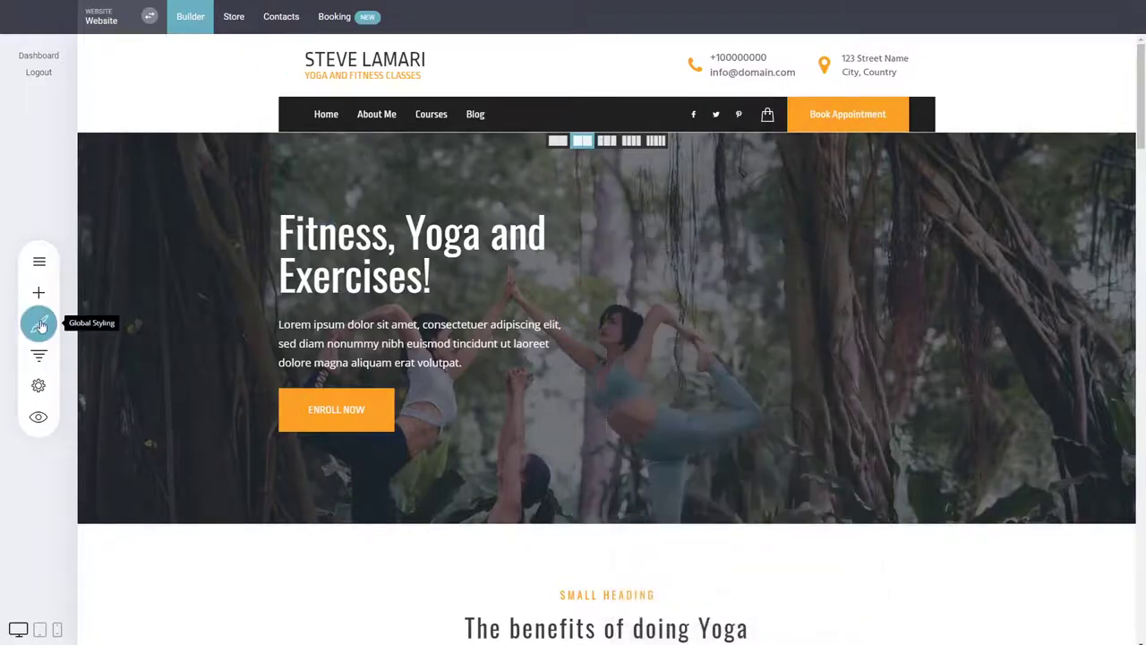
pyautogui.click(39, 326)
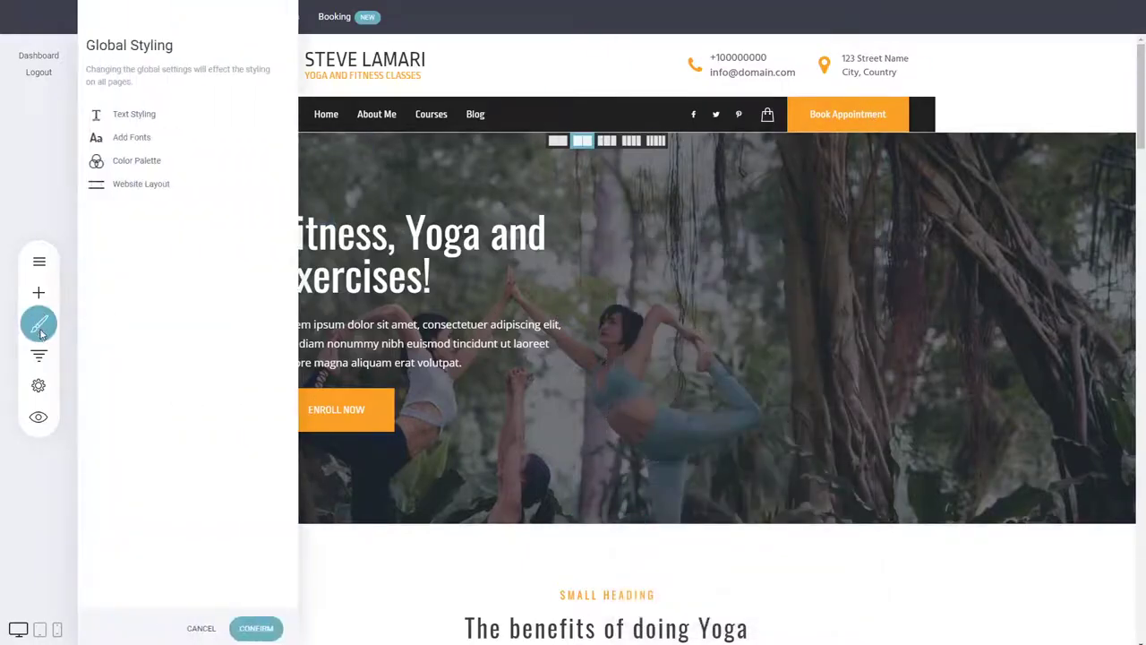
pyautogui.click(154, 161)
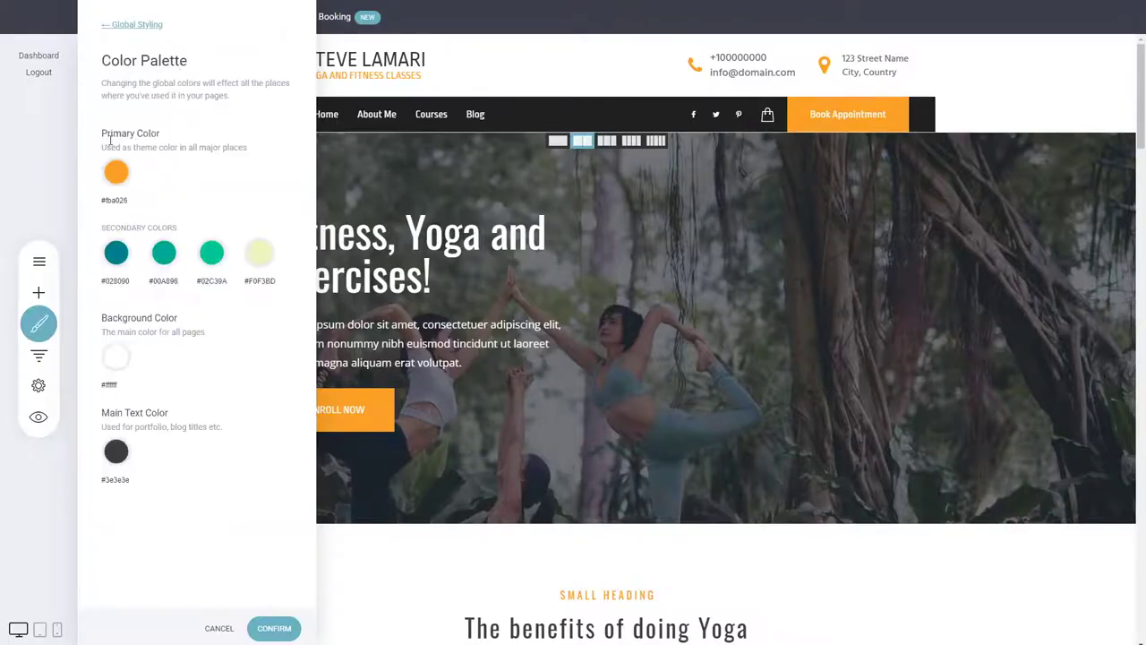
pyautogui.click(147, 25)
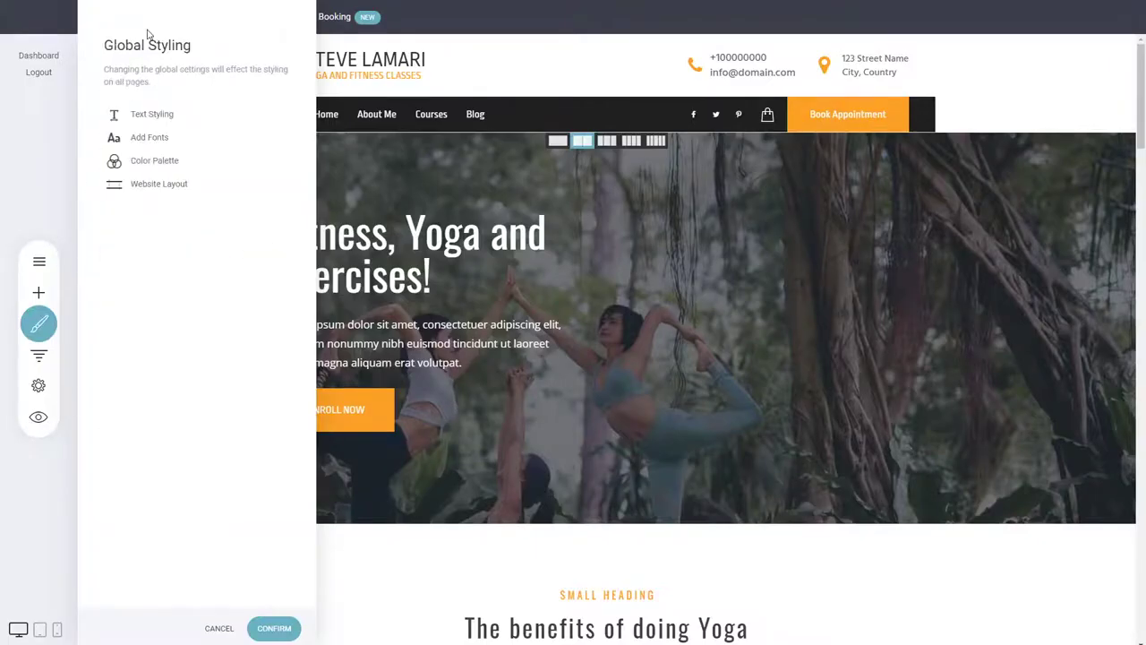
# - Try website grid widths of 1400px and 800px and set the width to 1180px
pyautogui.click(160, 184)
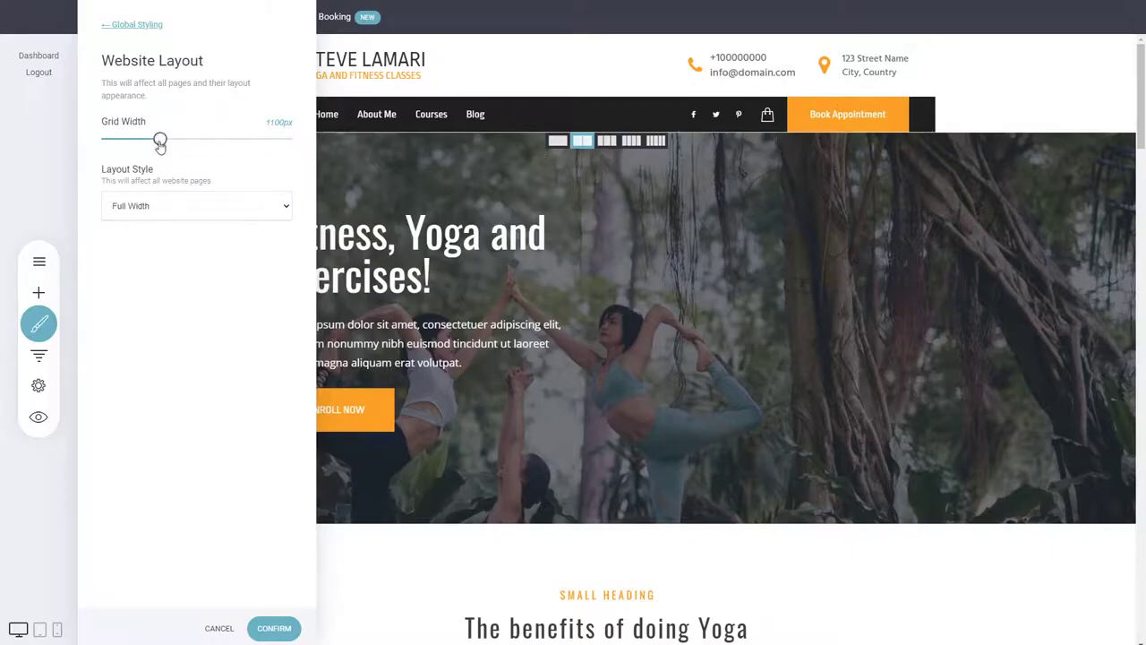
pyautogui.moveTo(159, 143); pyautogui.dragTo(217, 144)
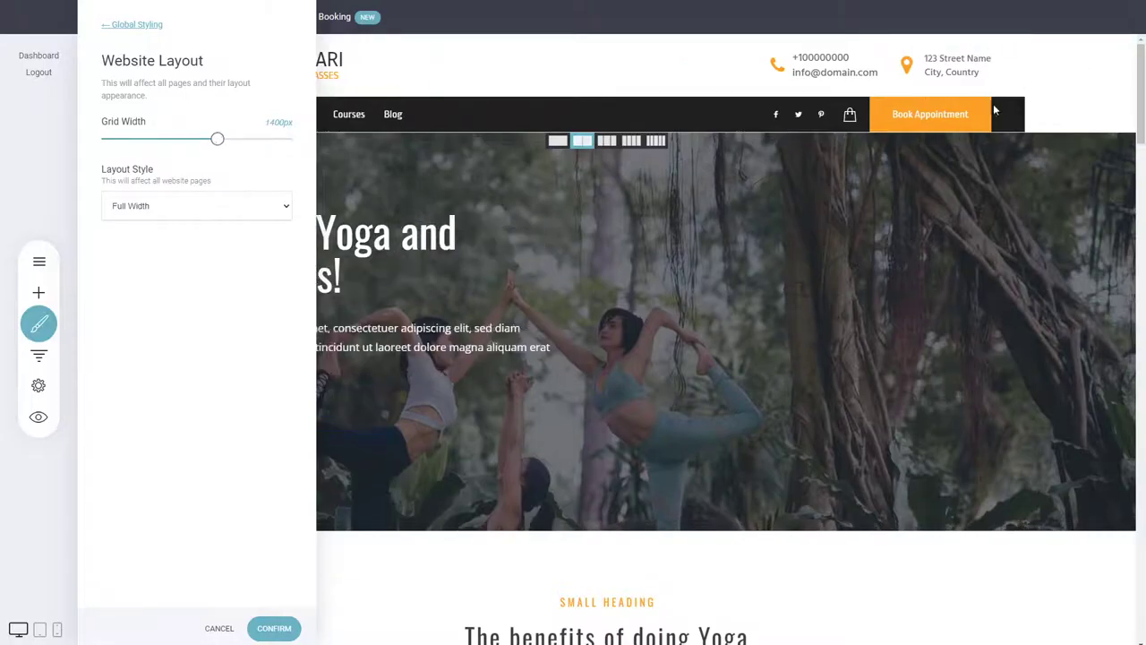
pyautogui.moveTo(217, 141); pyautogui.dragTo(105, 147)
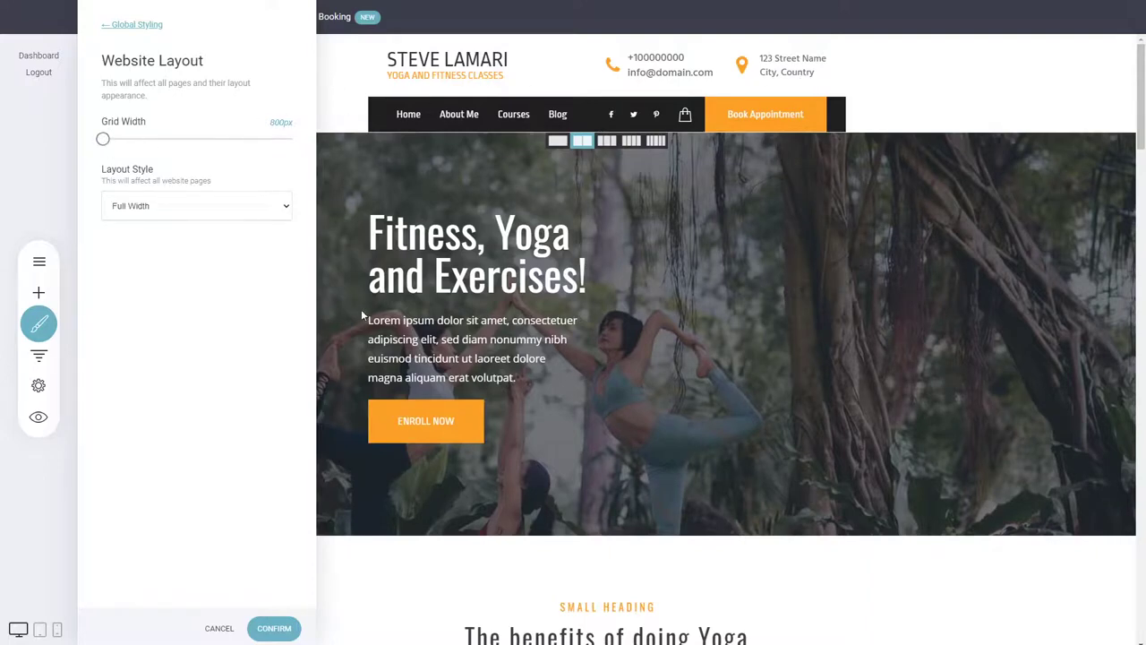
pyautogui.moveTo(103, 141); pyautogui.dragTo(174, 150)
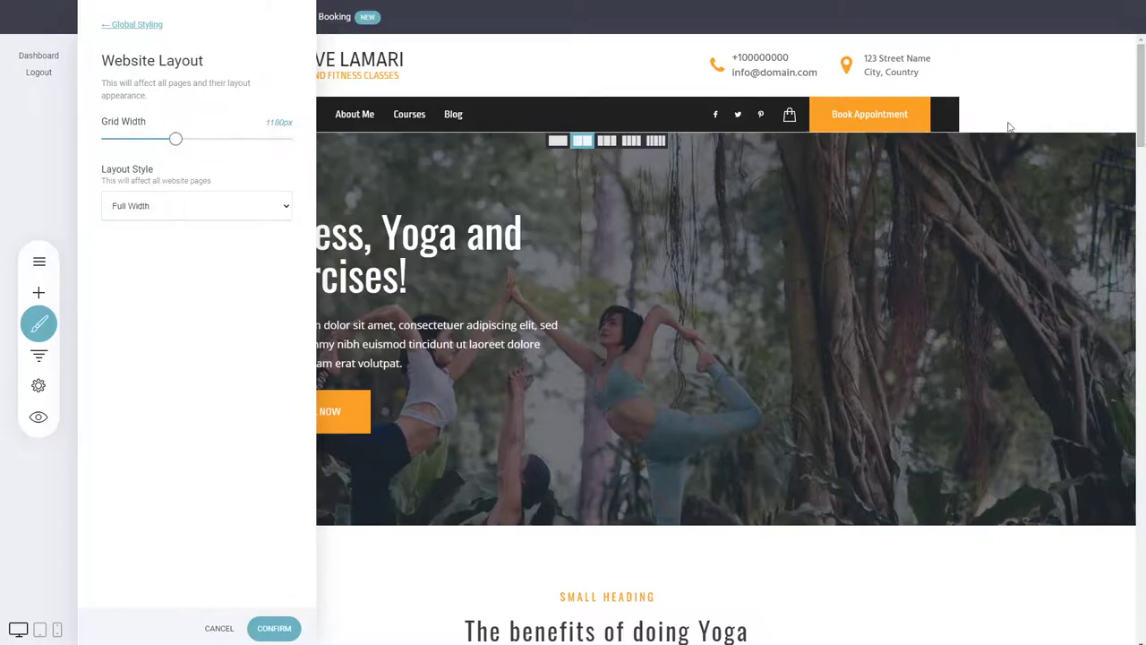
# - Change the website's layout style to Boxed and confirm
pyautogui.click(228, 239)
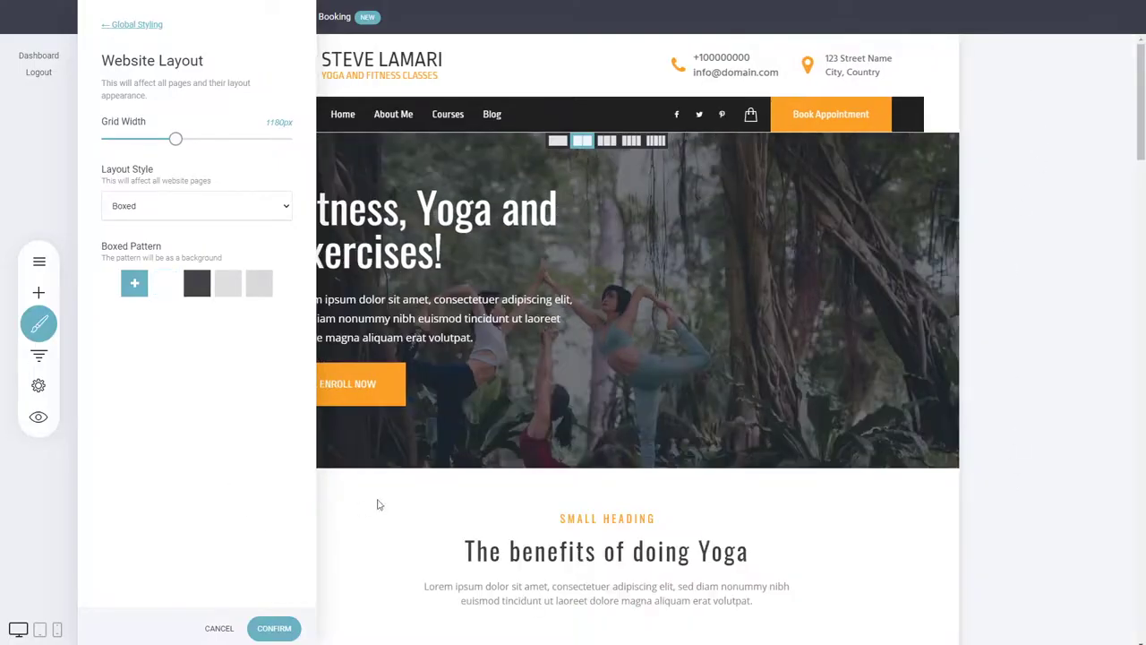
pyautogui.click(281, 629)
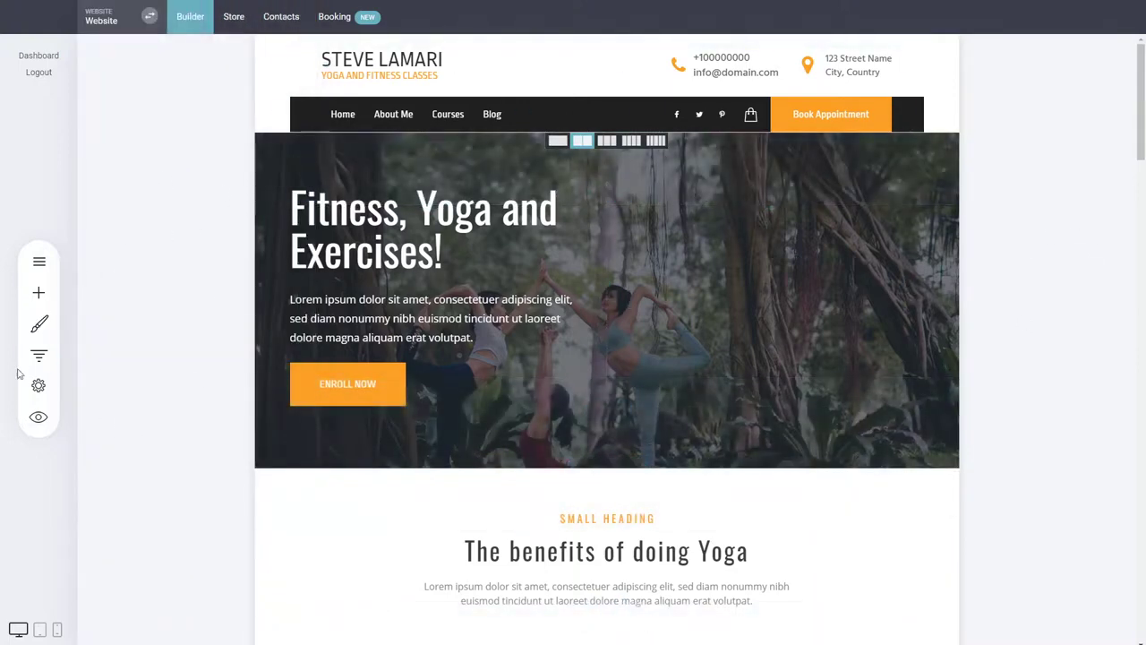
# - Set the website's layout style back to Full Width in the global styling and confirm
pyautogui.click(38, 323)
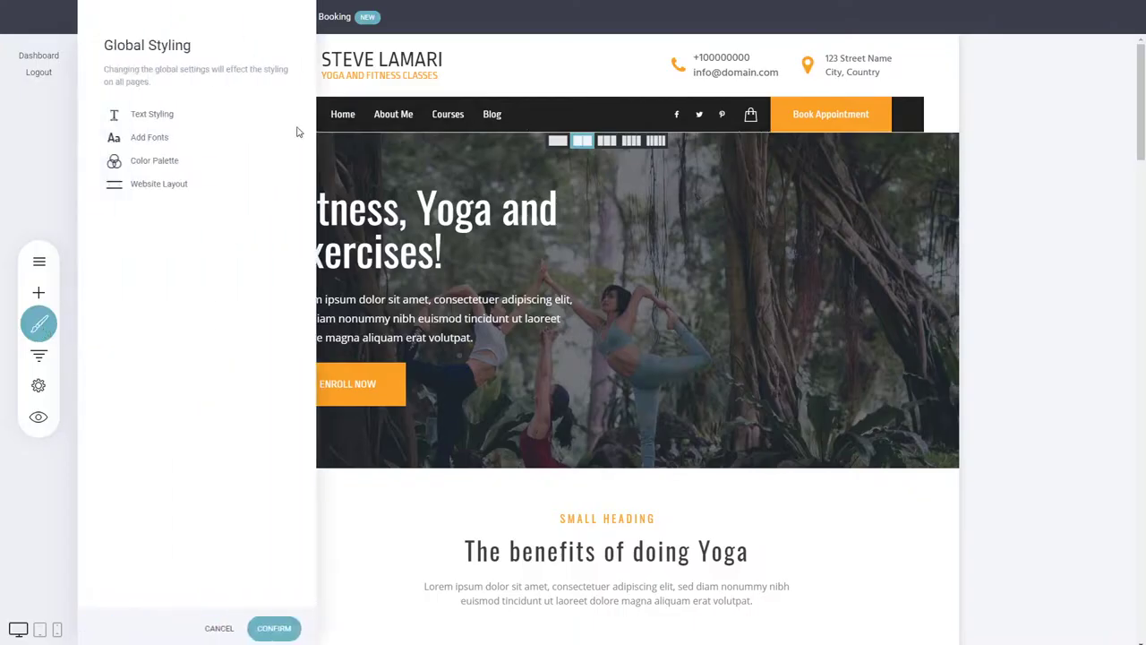
pyautogui.click(153, 161)
pyautogui.click(139, 25)
pyautogui.click(140, 182)
pyautogui.click(157, 232)
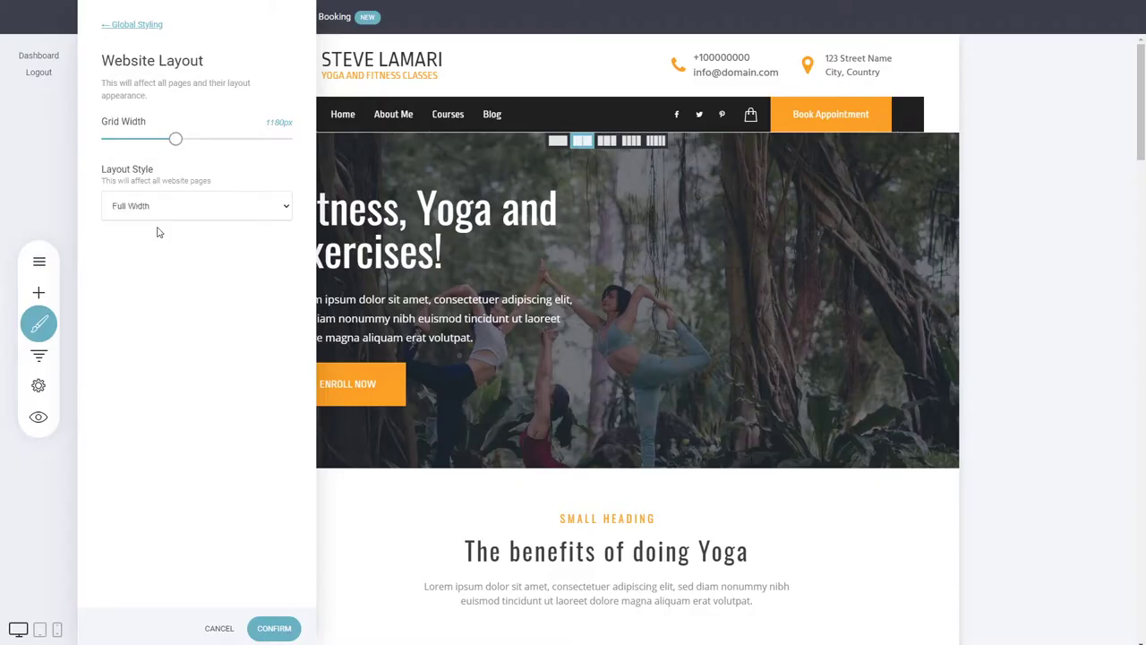
pyautogui.click(289, 630)
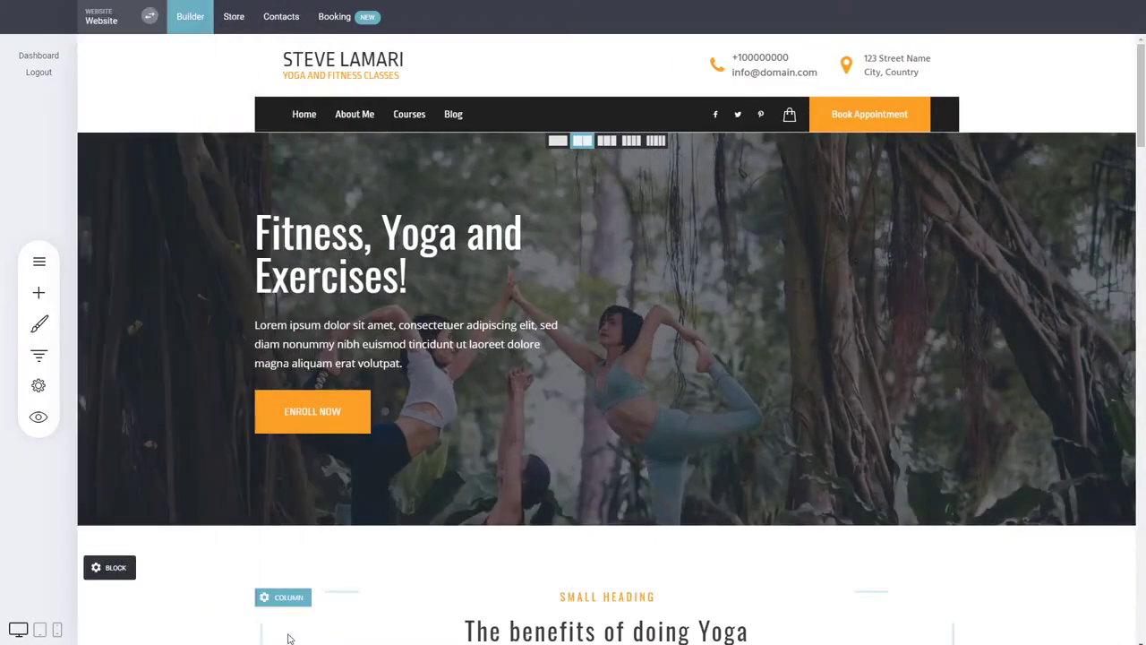
# - Open the global styling options to examine the available styling categories
pyautogui.click(37, 324)
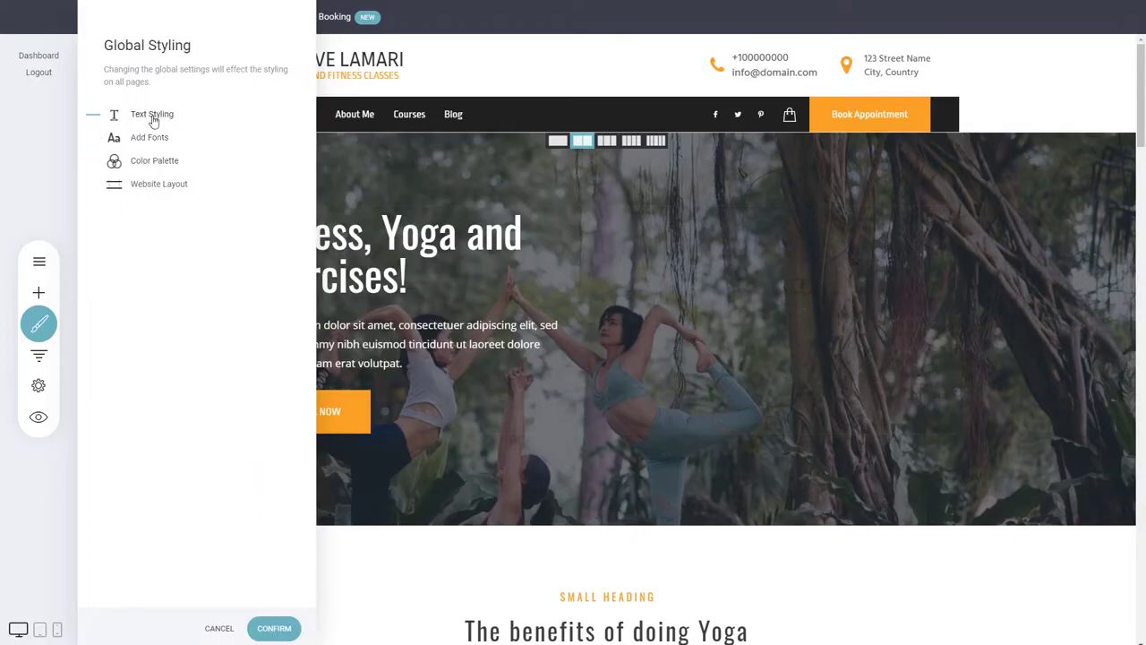